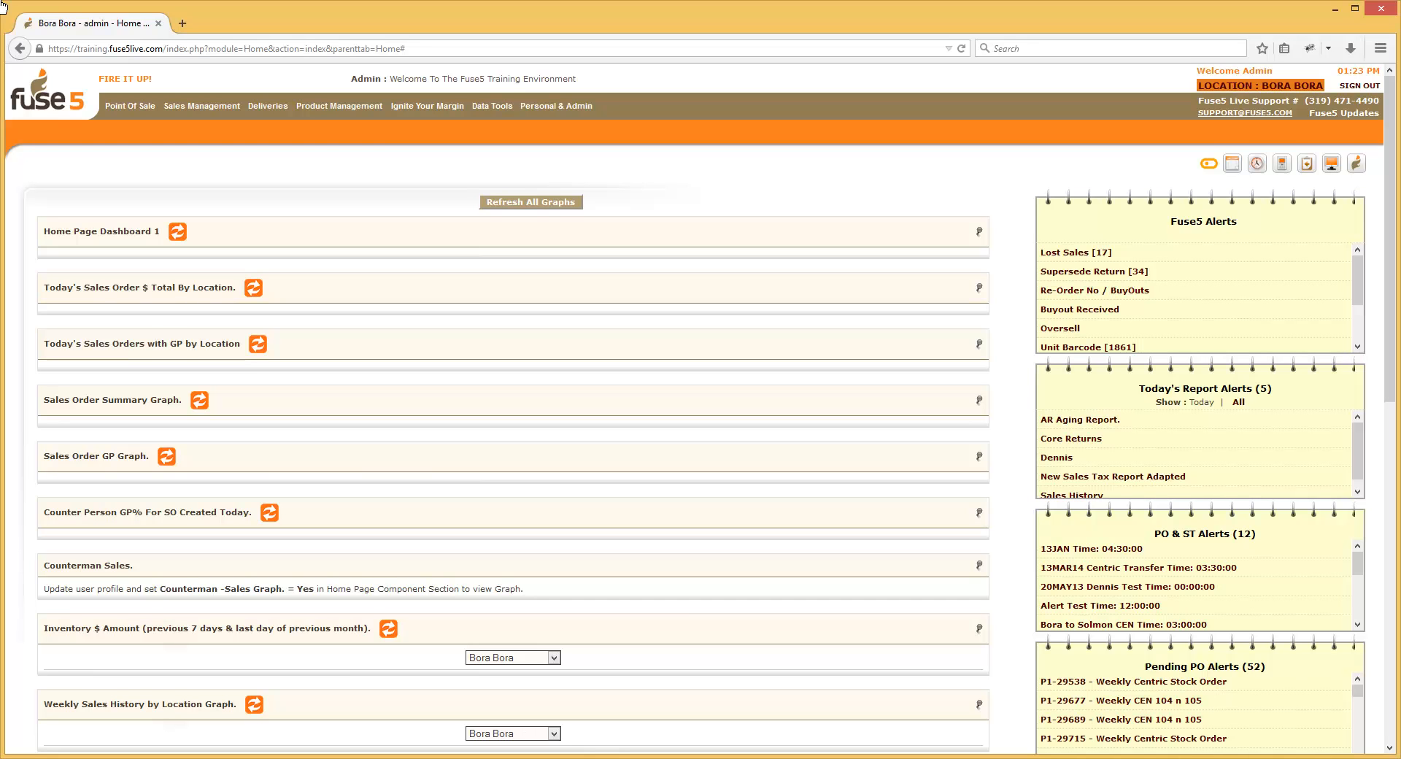
# Refresh the Home Page Dashboard 1 graph, and refresh all the graphs on the home page to review them
pyautogui.click(178, 232)
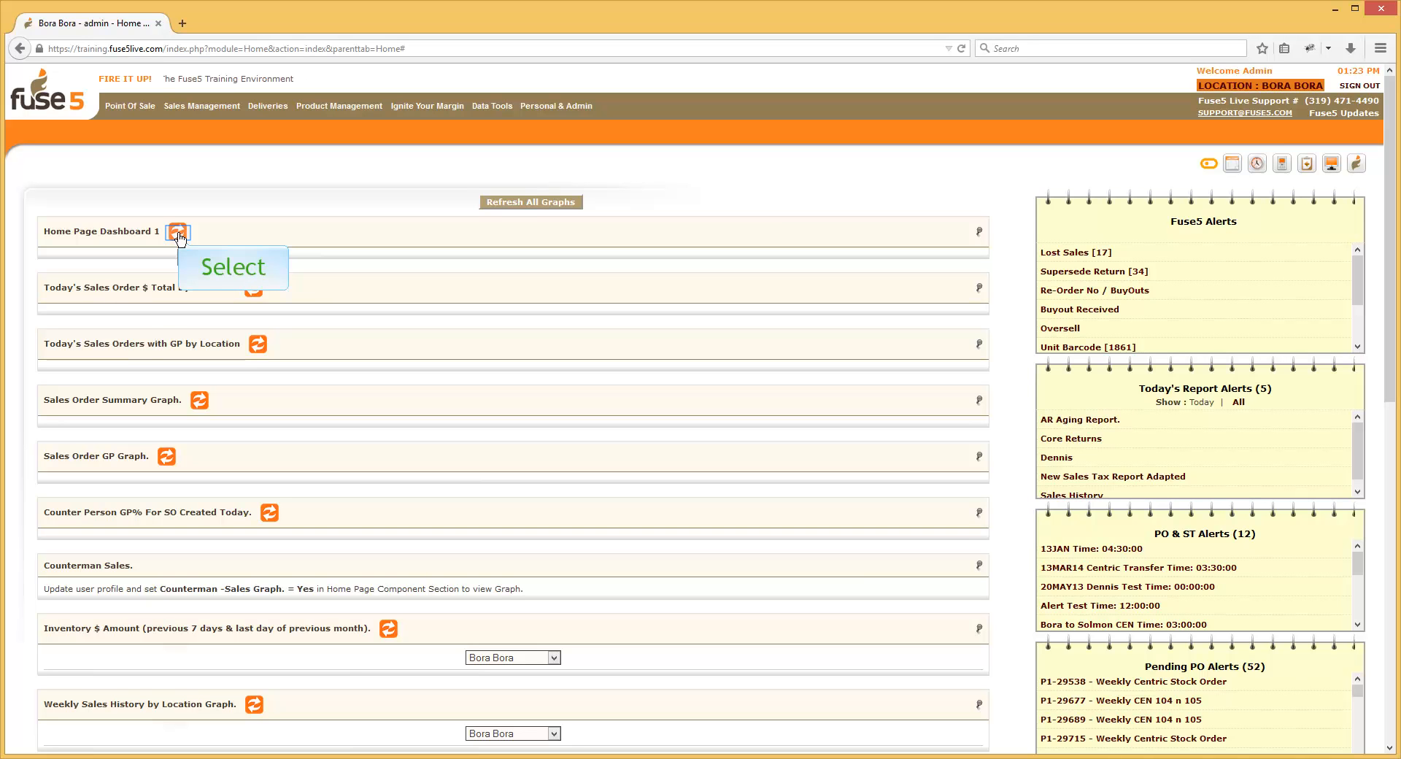
pyautogui.click(178, 232)
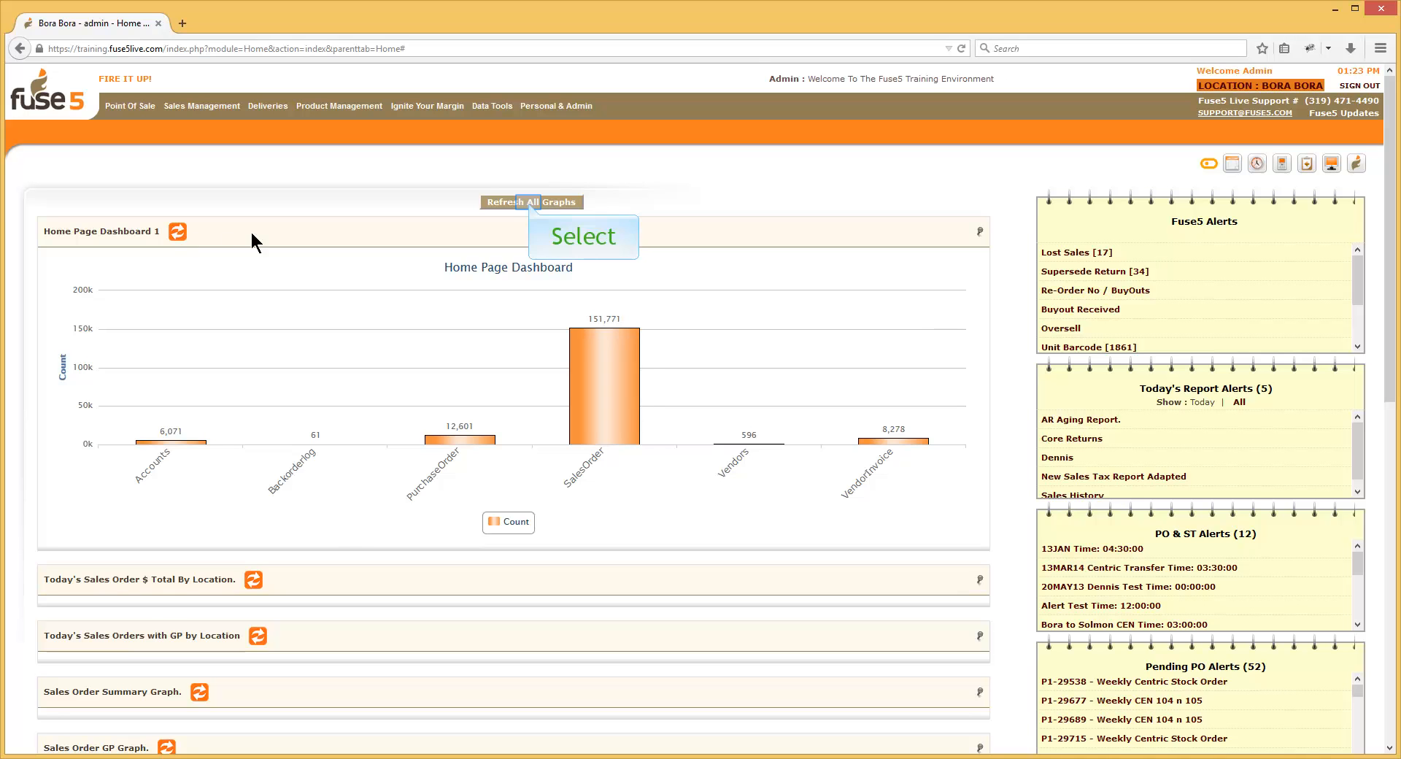
pyautogui.click(529, 203)
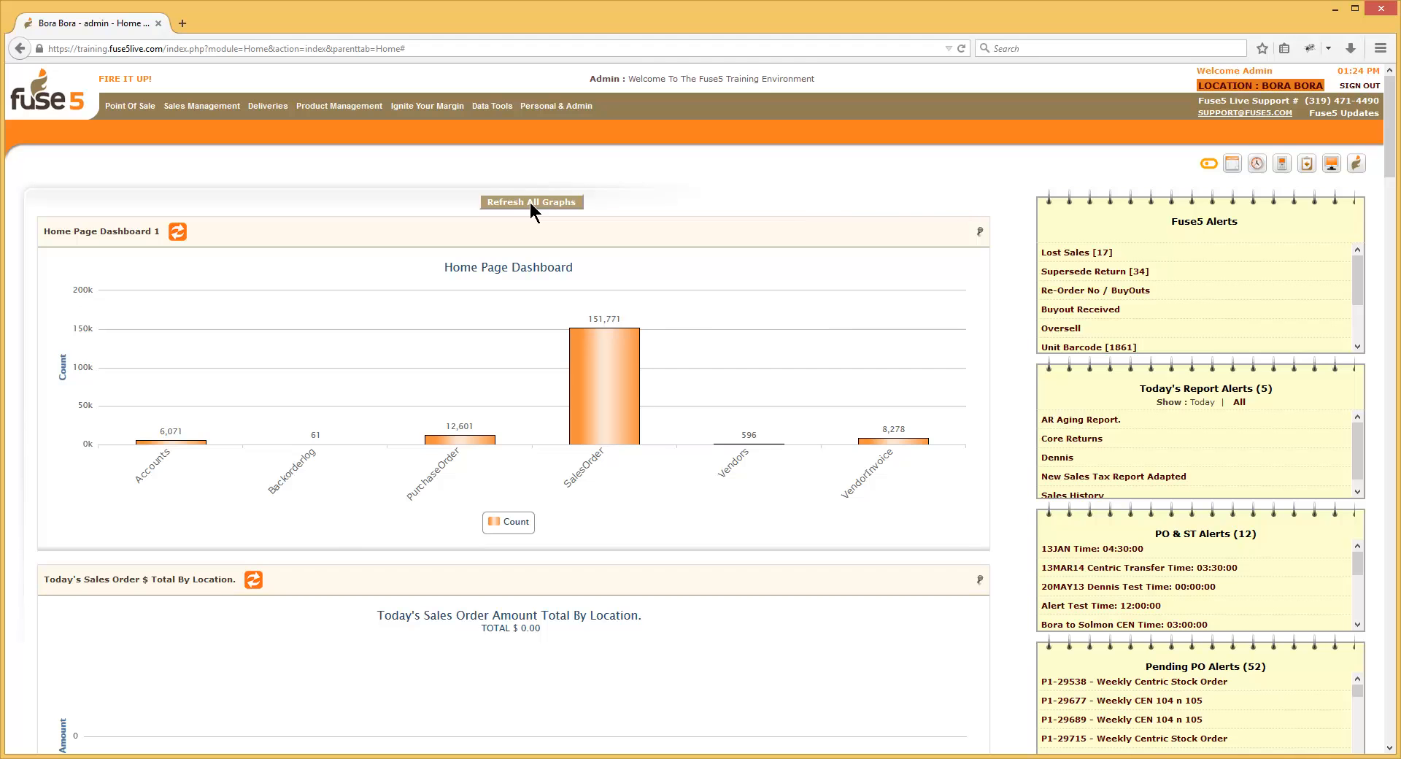
pyautogui.scroll(-8, 530, 202)
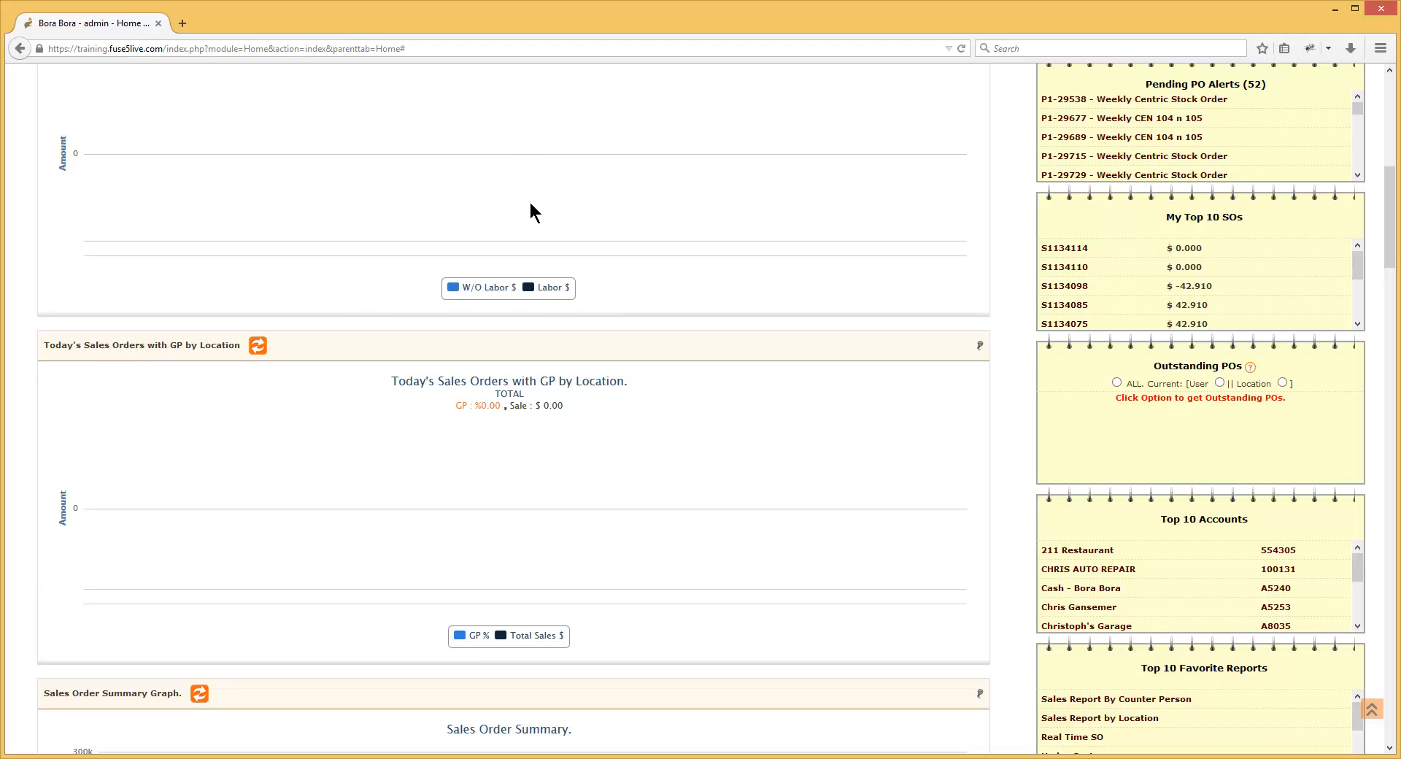
pyautogui.scroll(8, 531, 204)
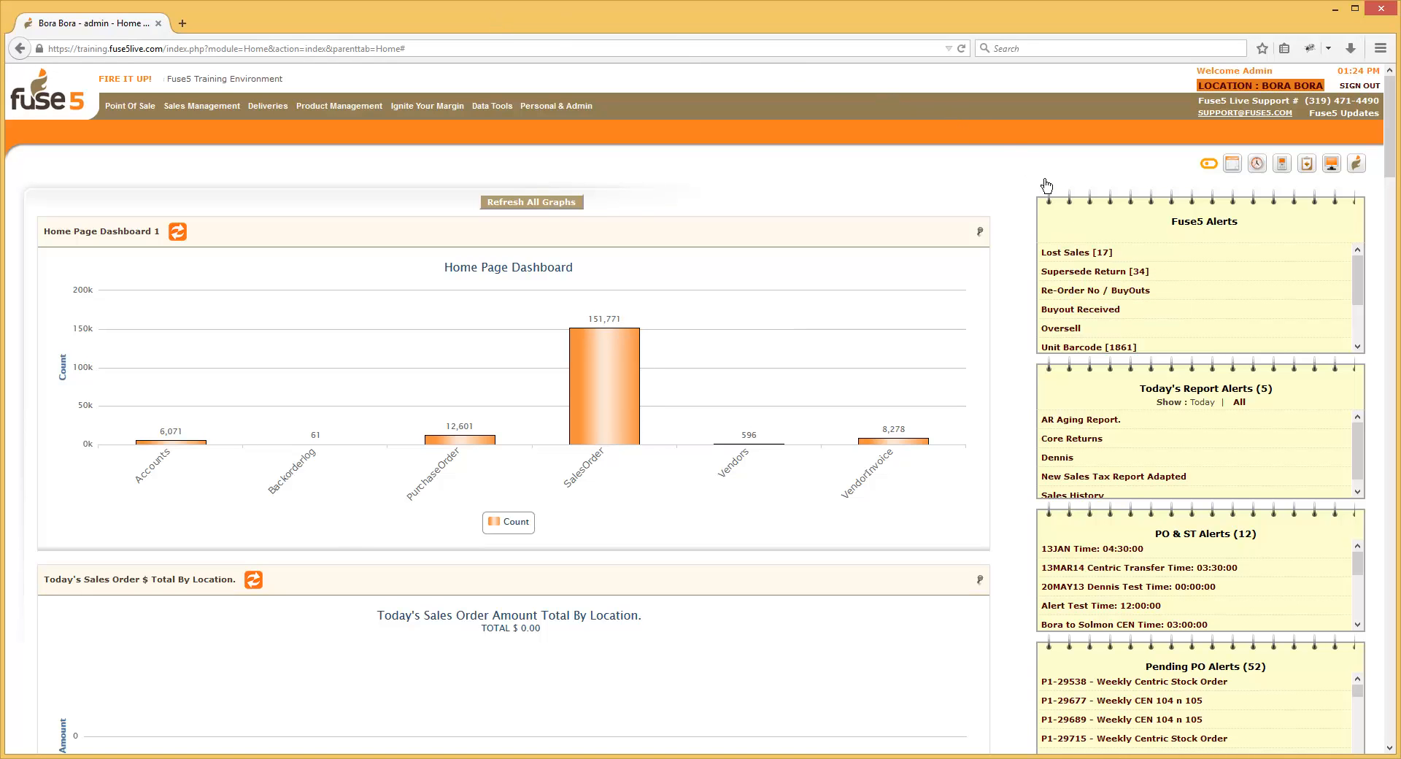
# View the Lost Sales report from the Fuse5 Alerts and close it
pyautogui.click(1072, 253)
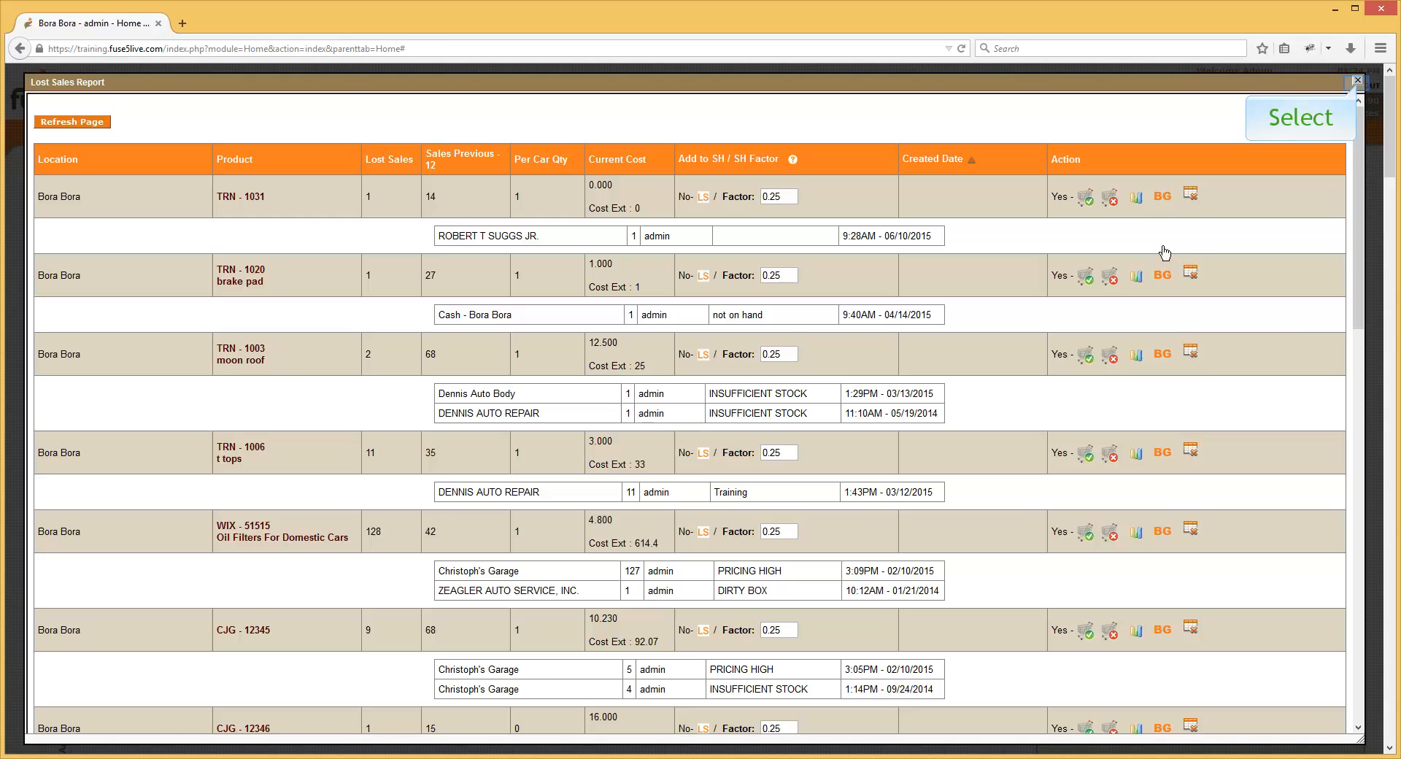
pyautogui.click(1357, 81)
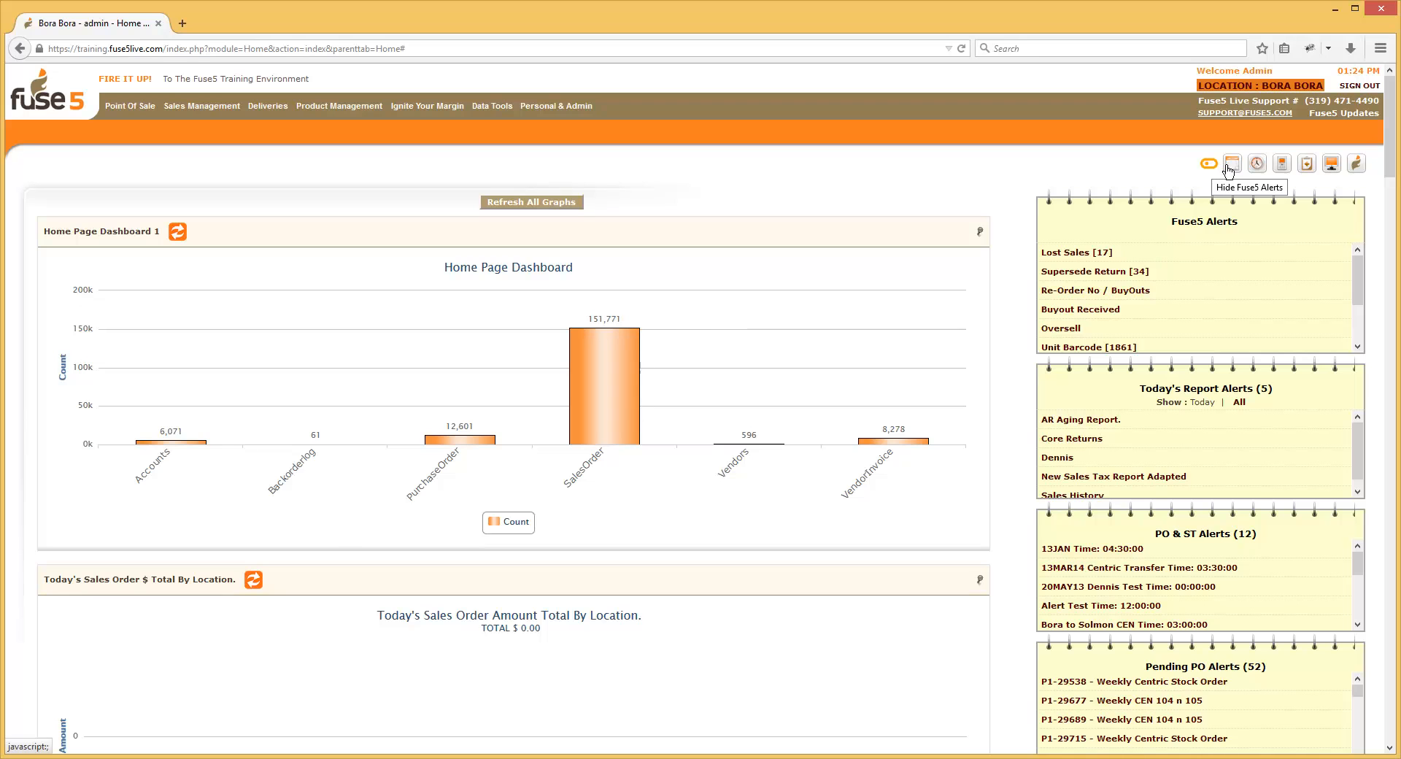
# Display the list of last viewed records and return to a freshly loaded home page
pyautogui.click(1306, 163)
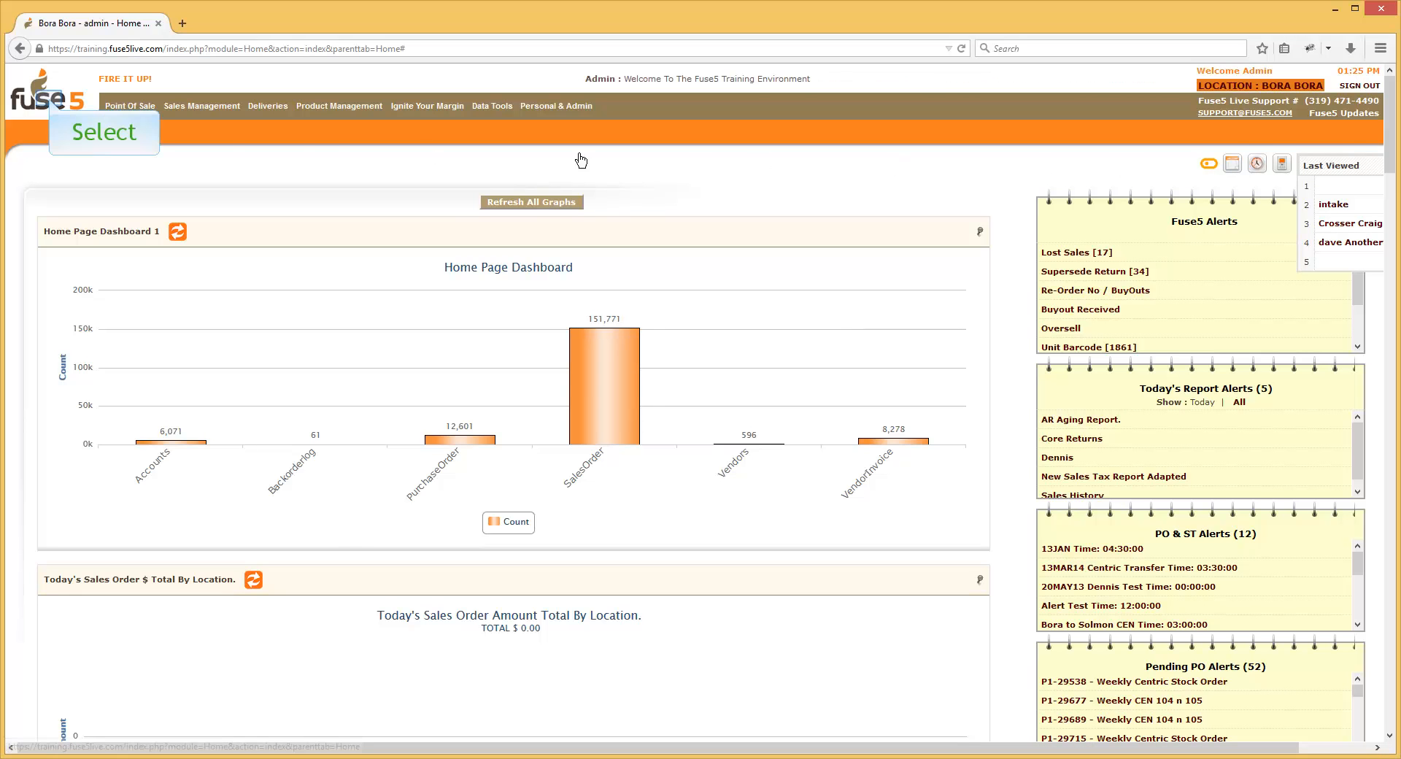
pyautogui.click(57, 112)
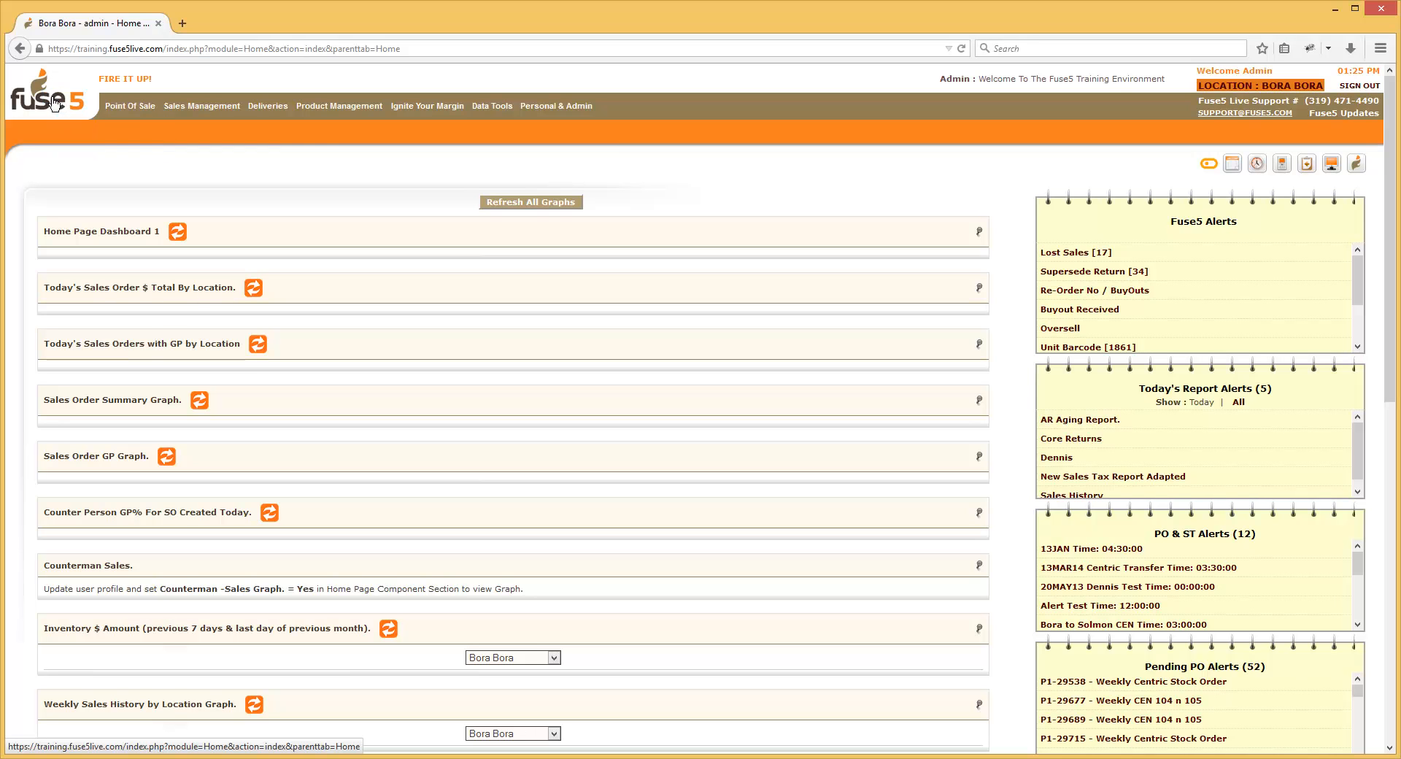
pyautogui.click(57, 101)
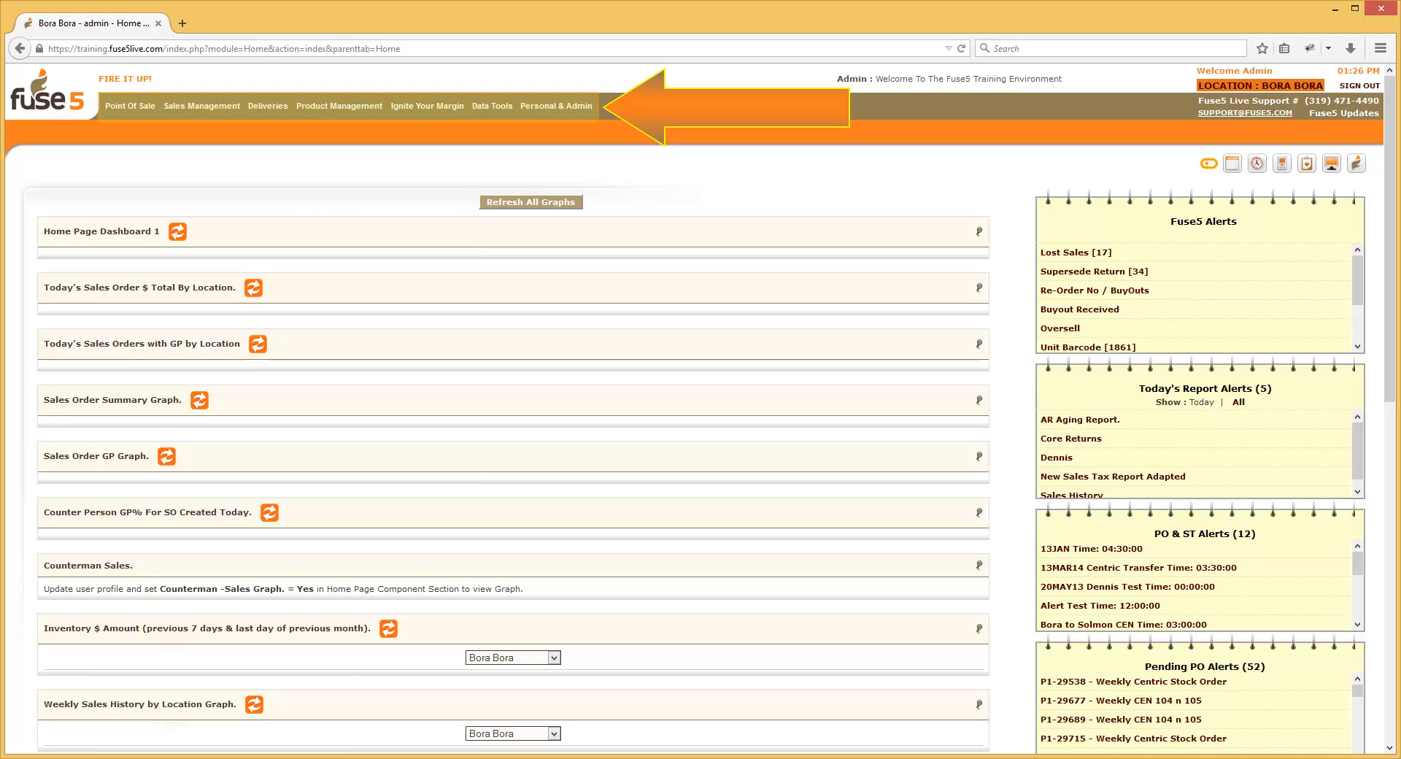
# View the Point Of Sale page for creating a sales order and go to the Sales Orders list
pyautogui.moveTo(128, 107)
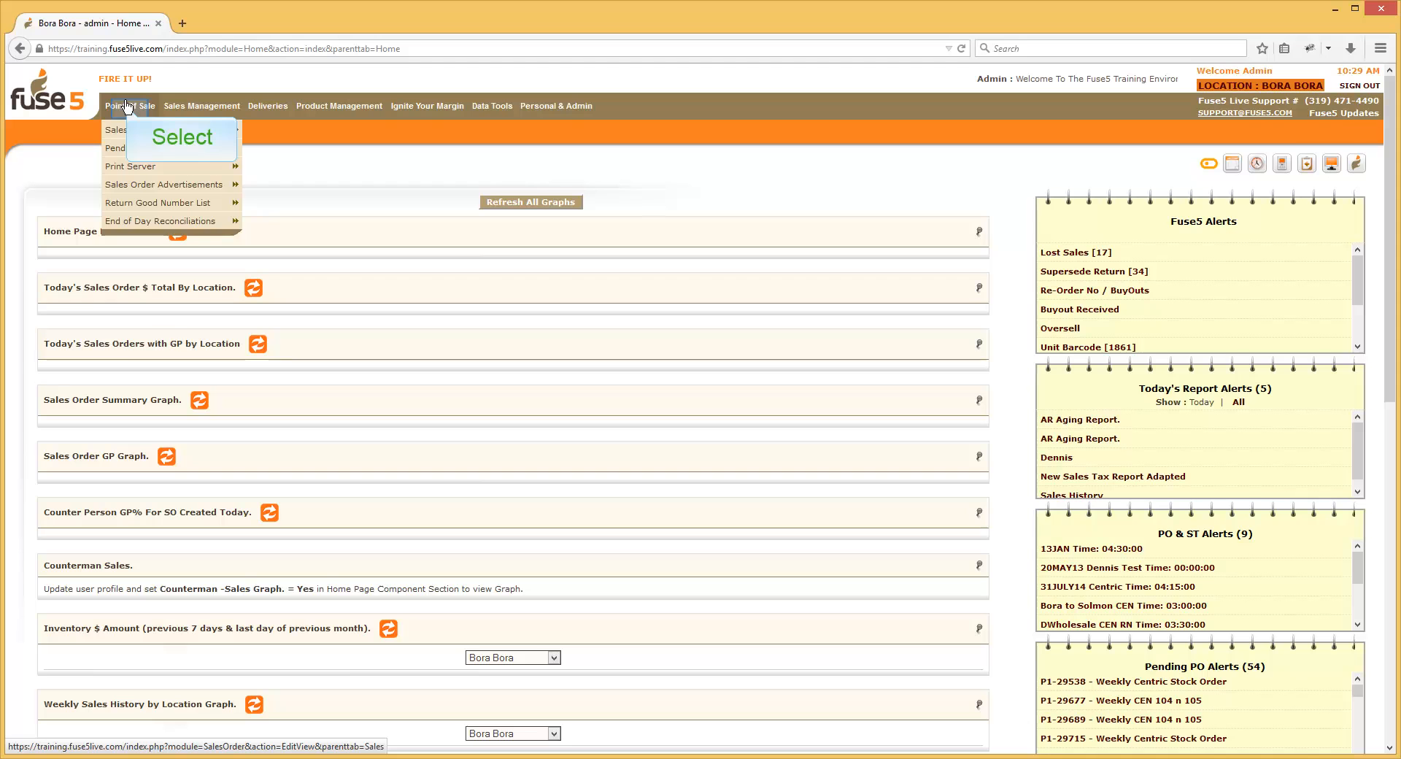
pyautogui.click(127, 106)
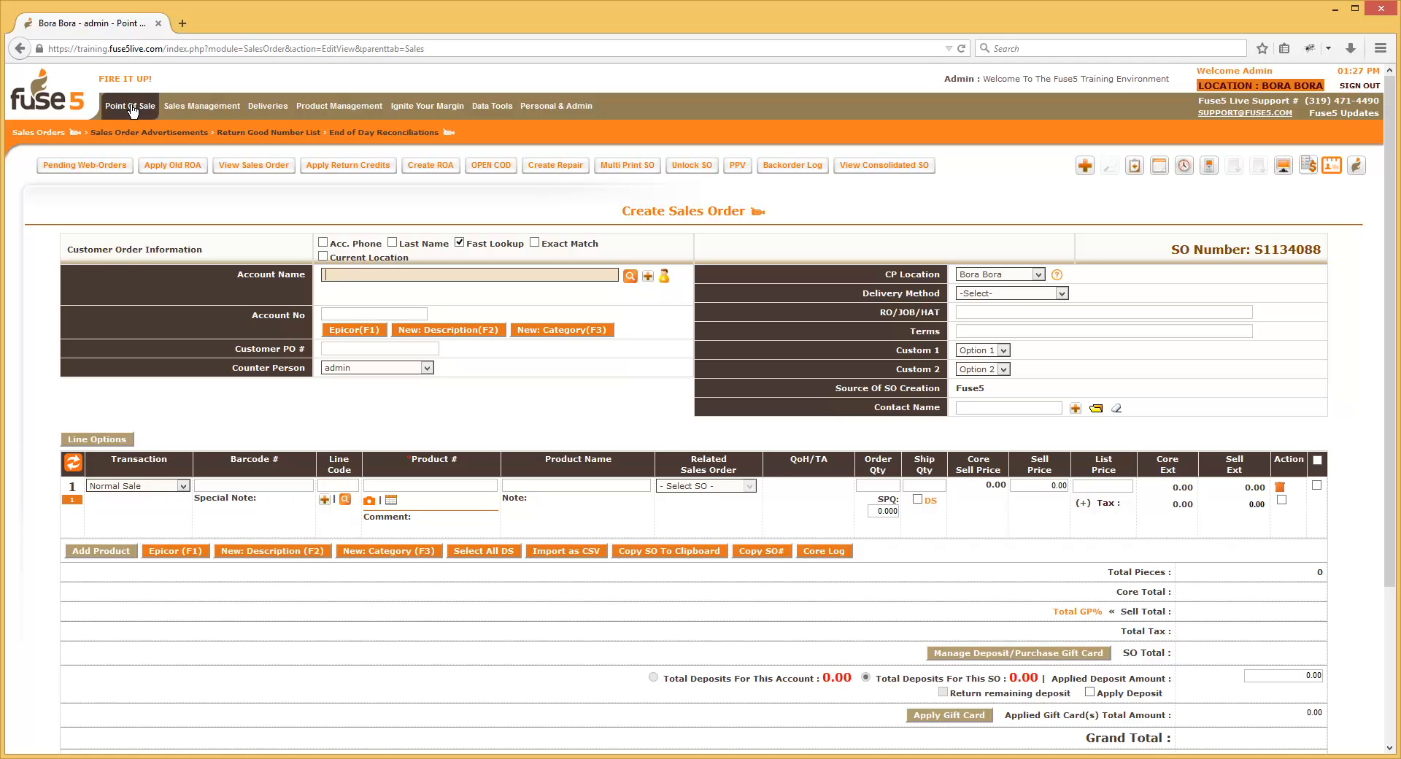
pyautogui.click(132, 111)
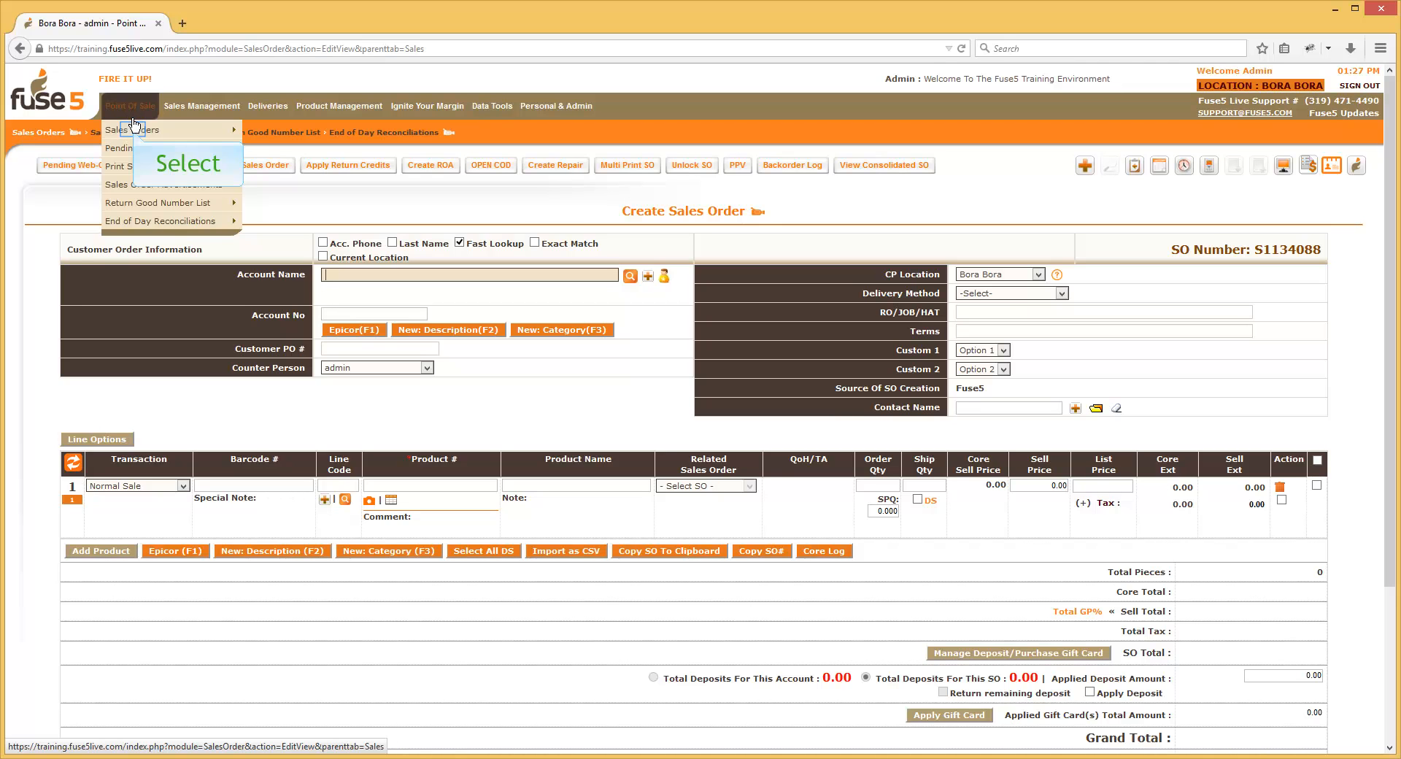
pyautogui.click(135, 130)
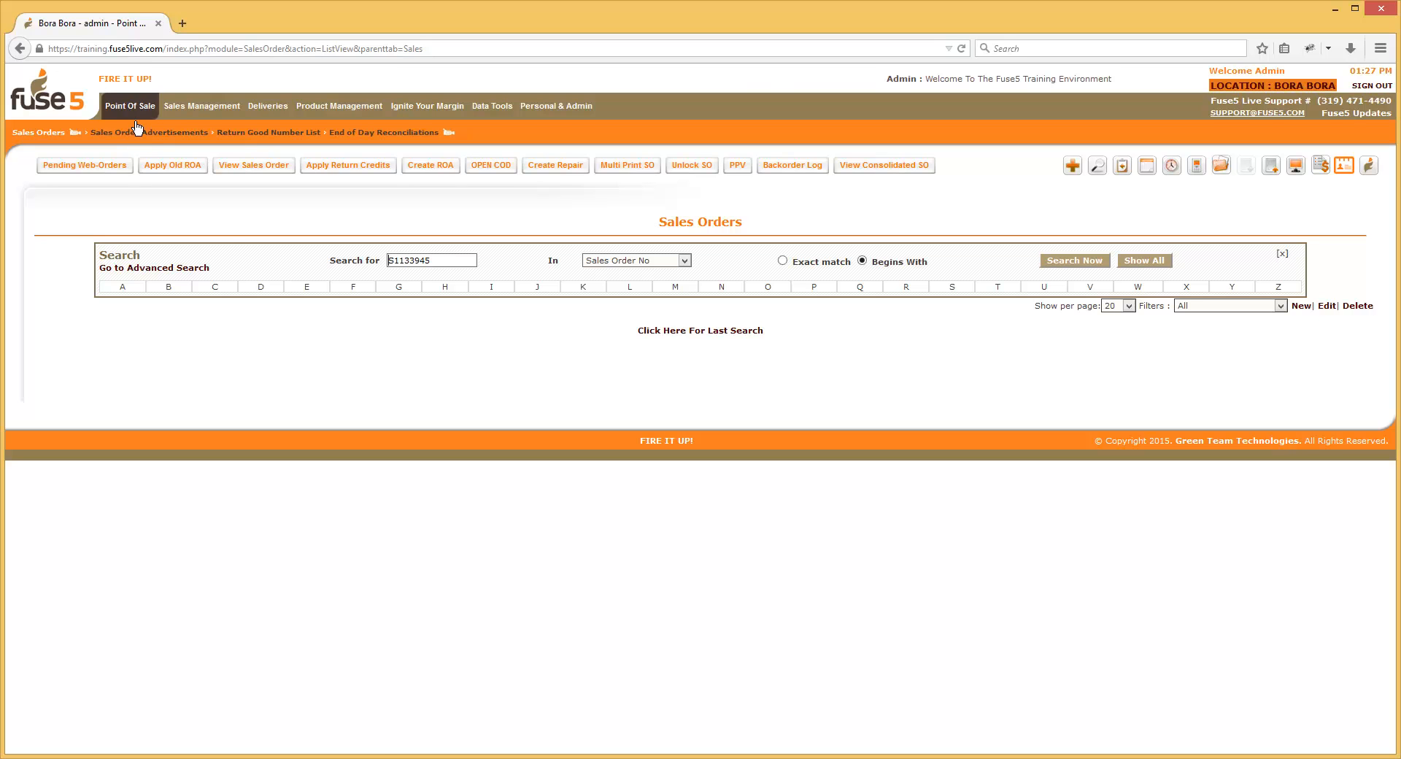
# Open the End of Day Reconciliations list in the Point Of Sale module
pyautogui.moveTo(137, 117)
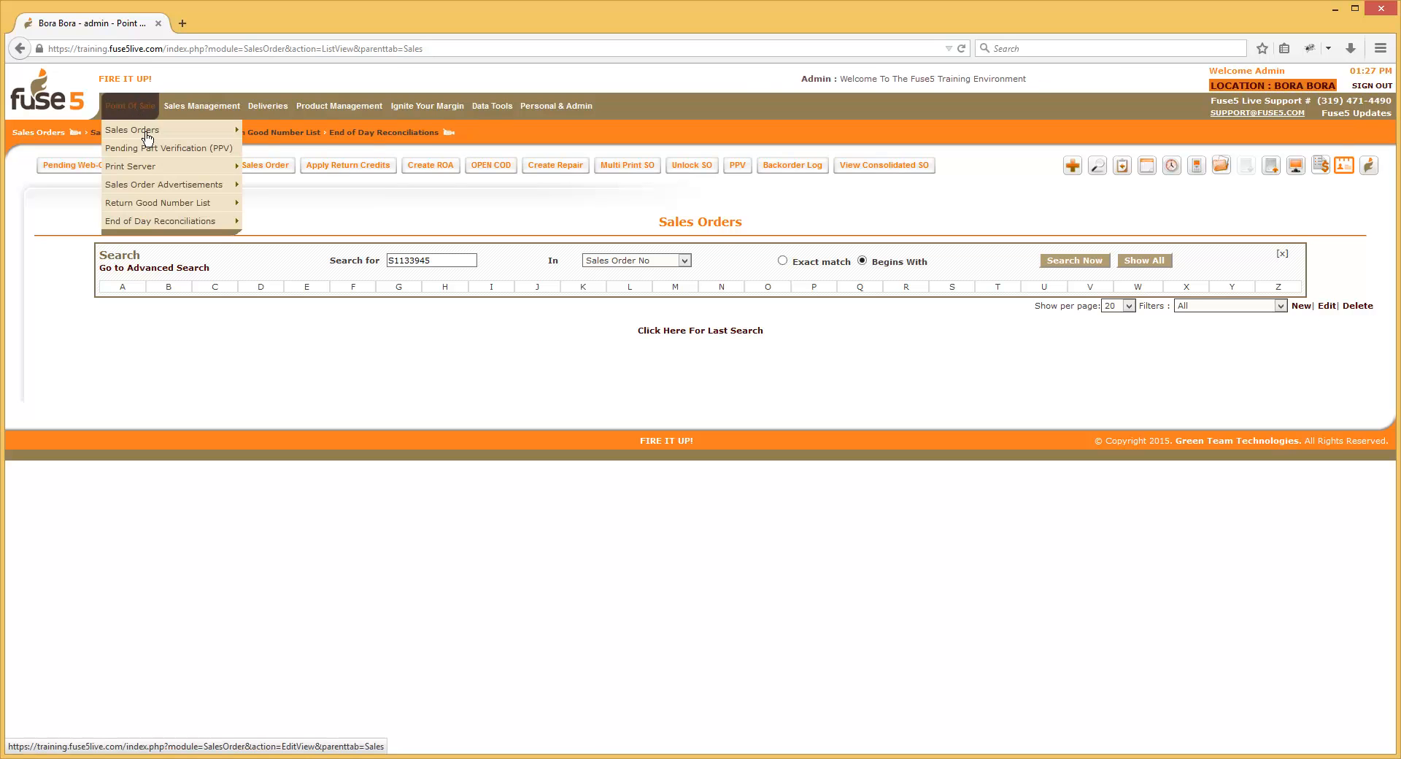
pyautogui.moveTo(153, 220)
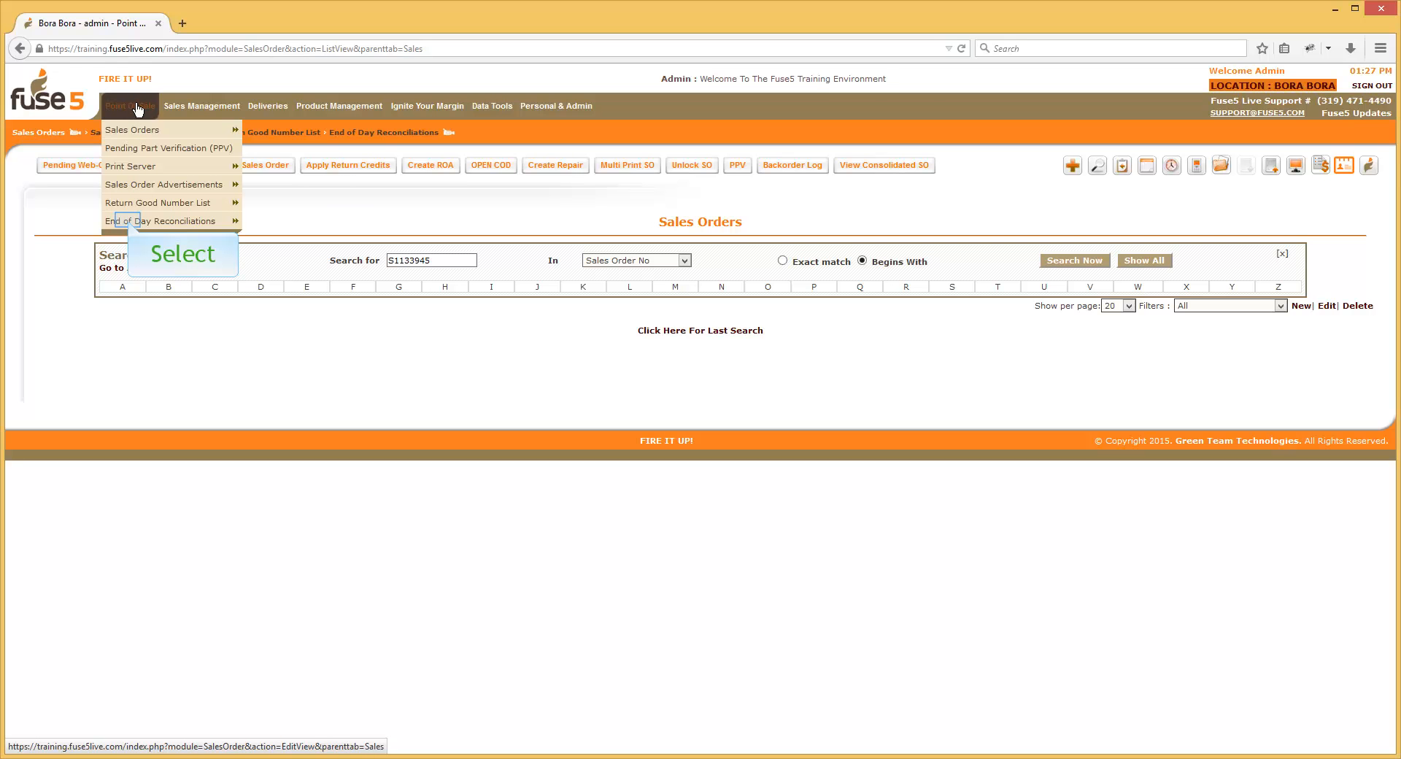
pyautogui.click(129, 223)
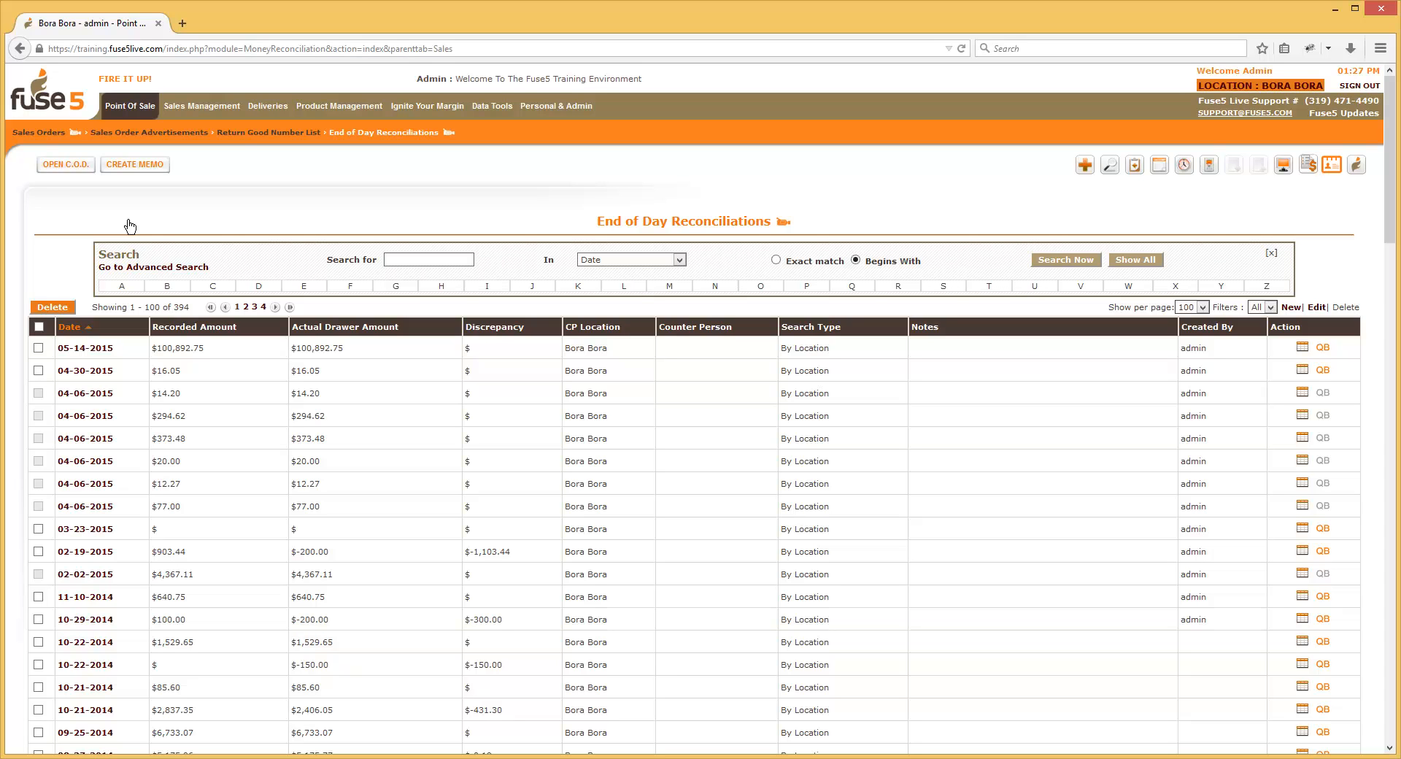
# Return through Point Of Sale to the Sales Orders list and show its search form
pyautogui.click(133, 107)
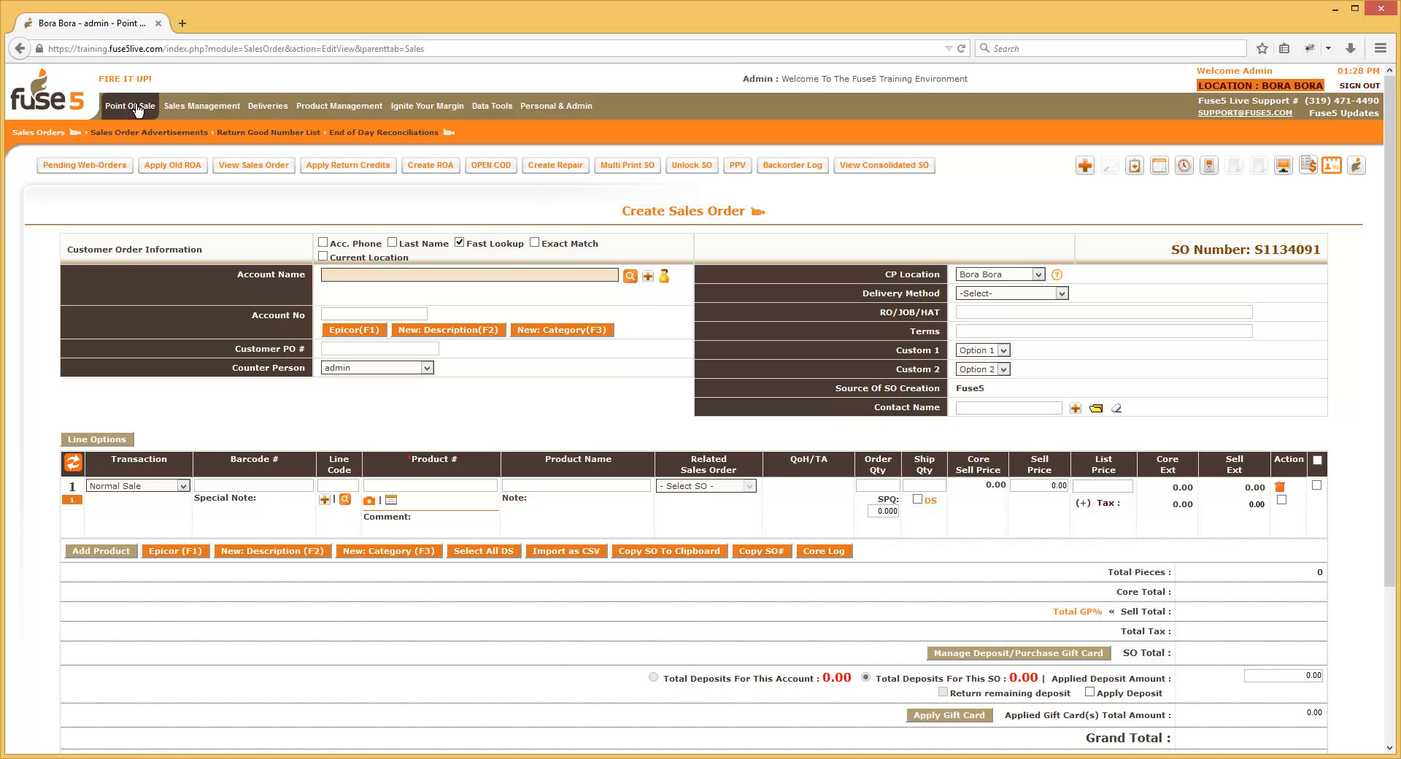
pyautogui.click(146, 107)
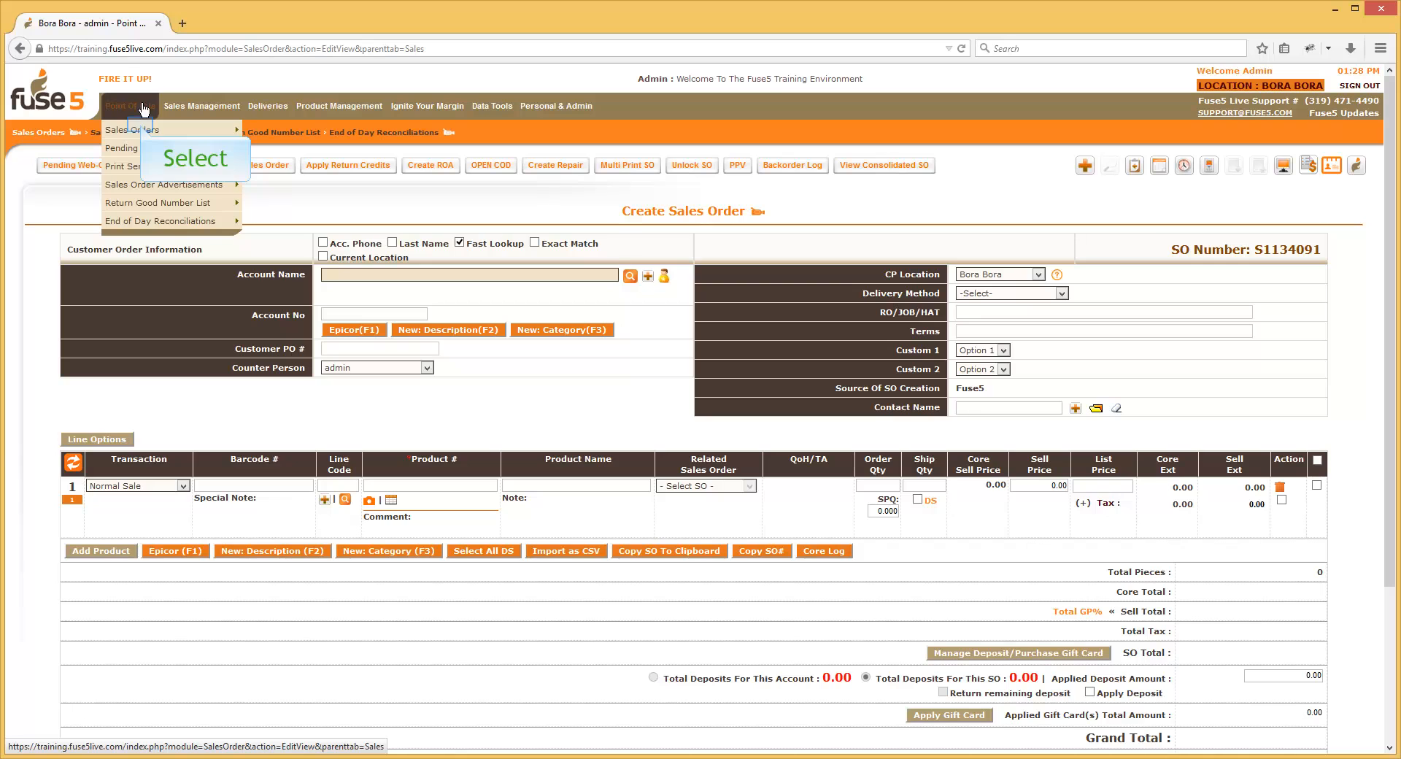
pyautogui.click(142, 130)
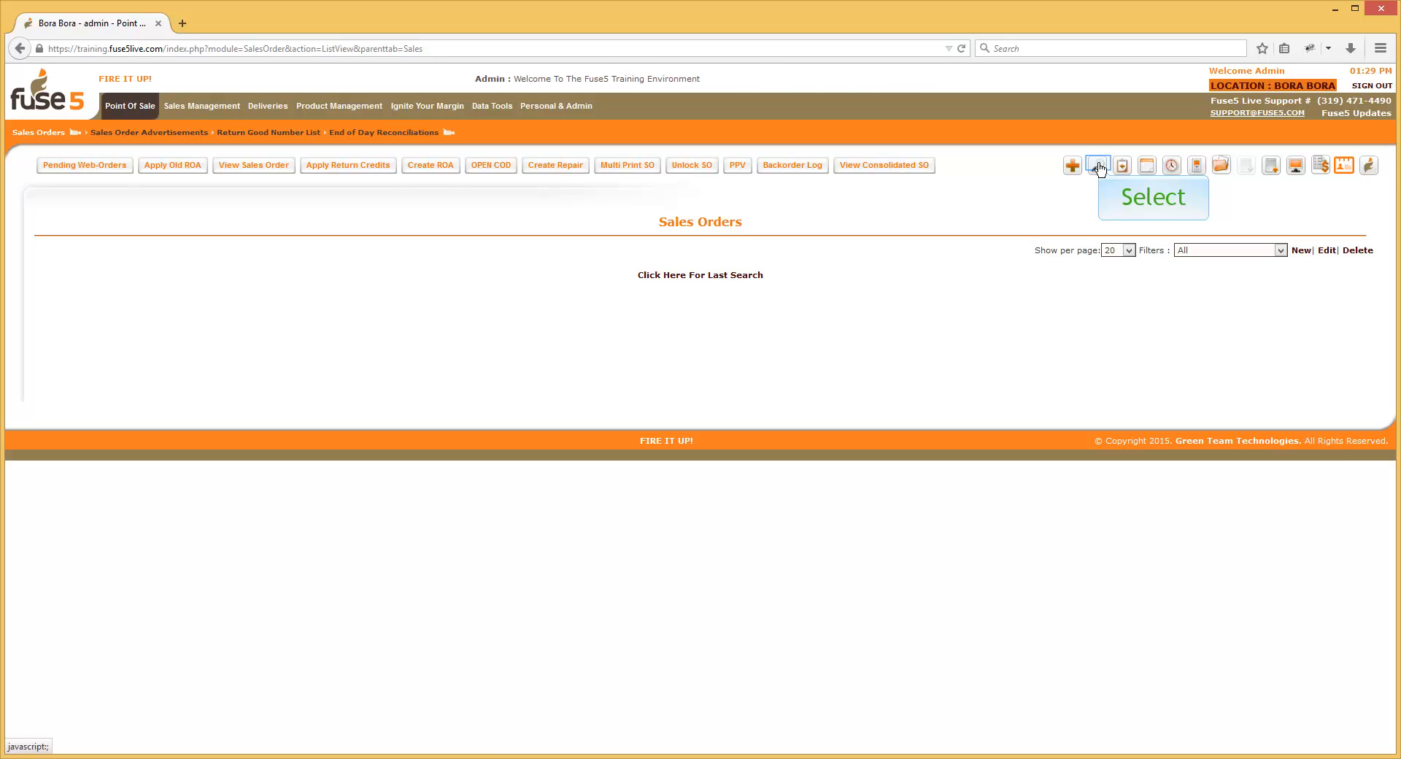
pyautogui.click(1099, 167)
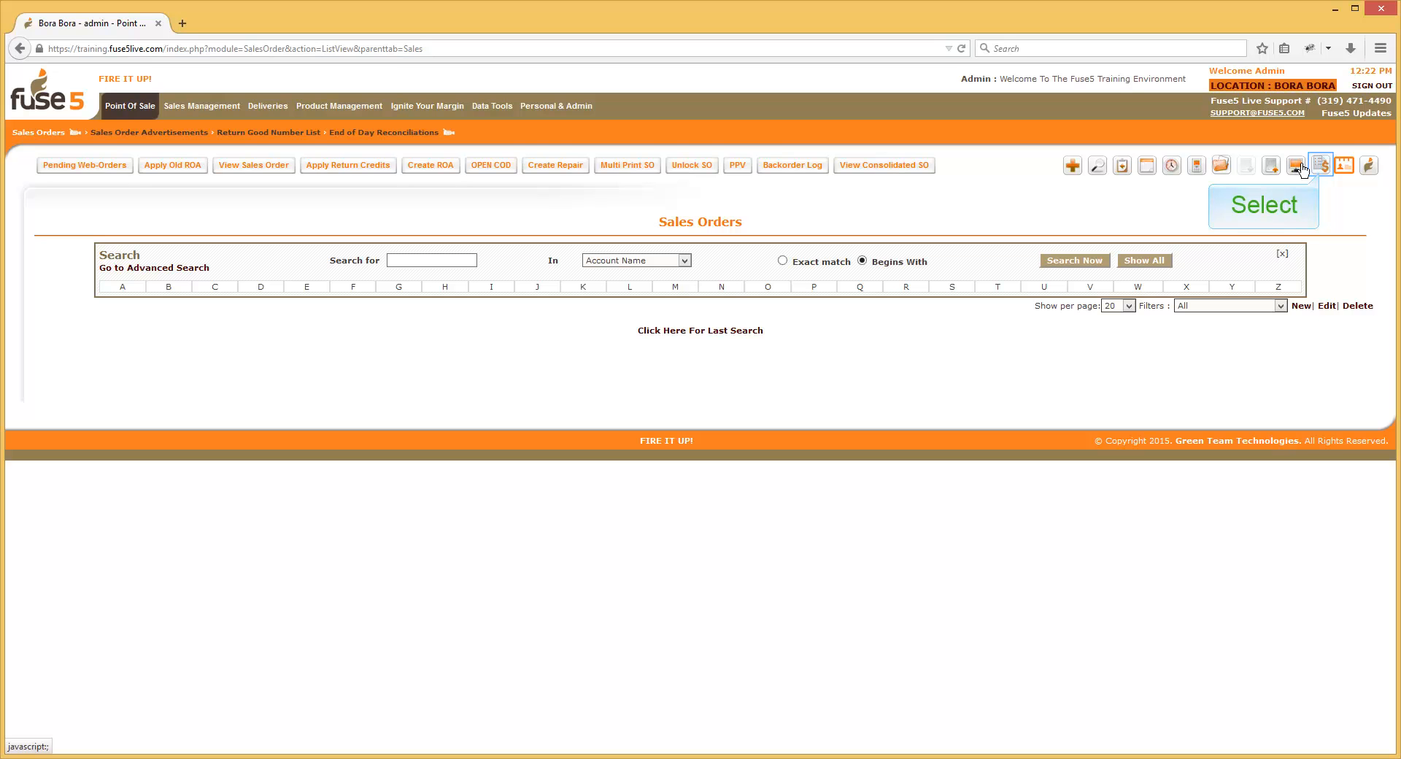
# Open the Pricing & Availability lookup and set the account to Christoph's Garage by searching for "christoph"
pyautogui.click(1320, 166)
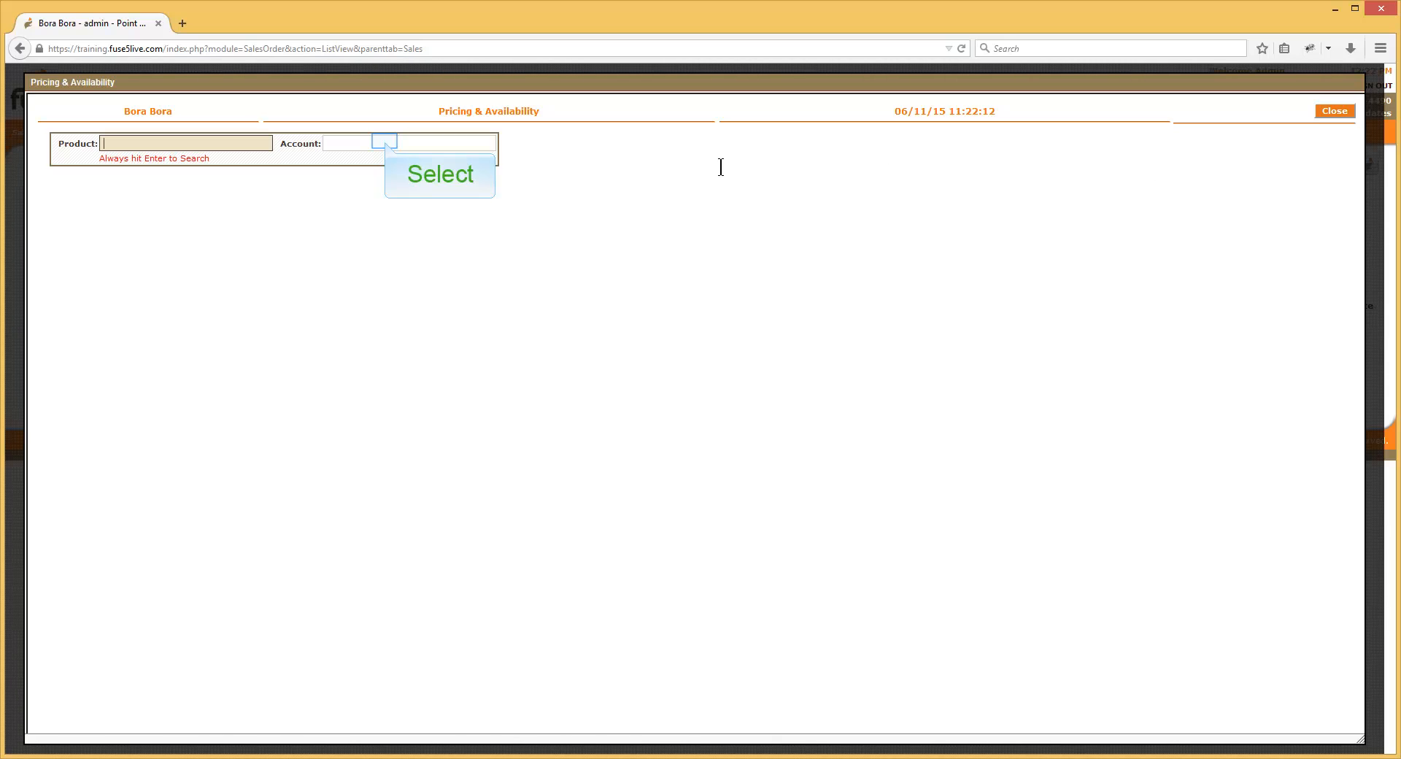
pyautogui.click(384, 142)
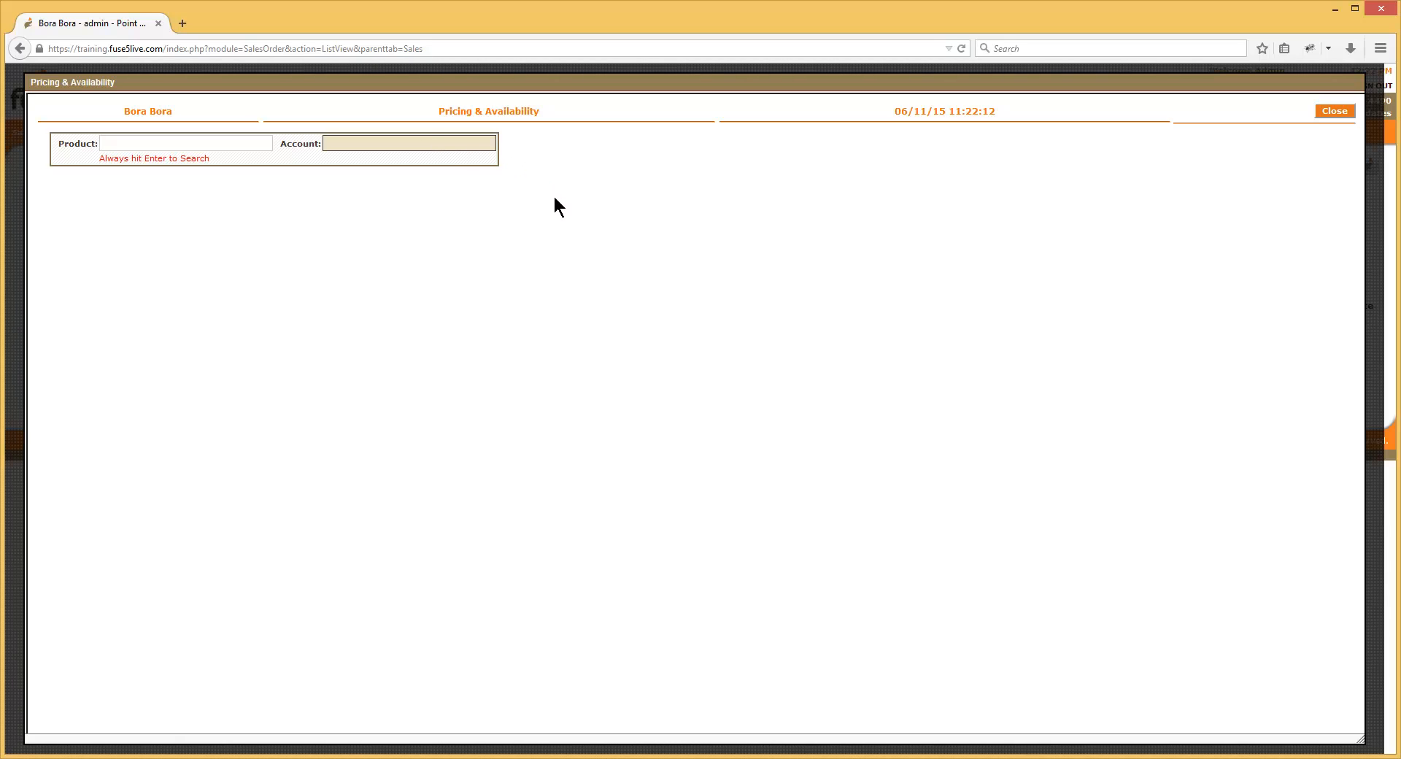
pyautogui.write('christoph')
pyautogui.press('Return')
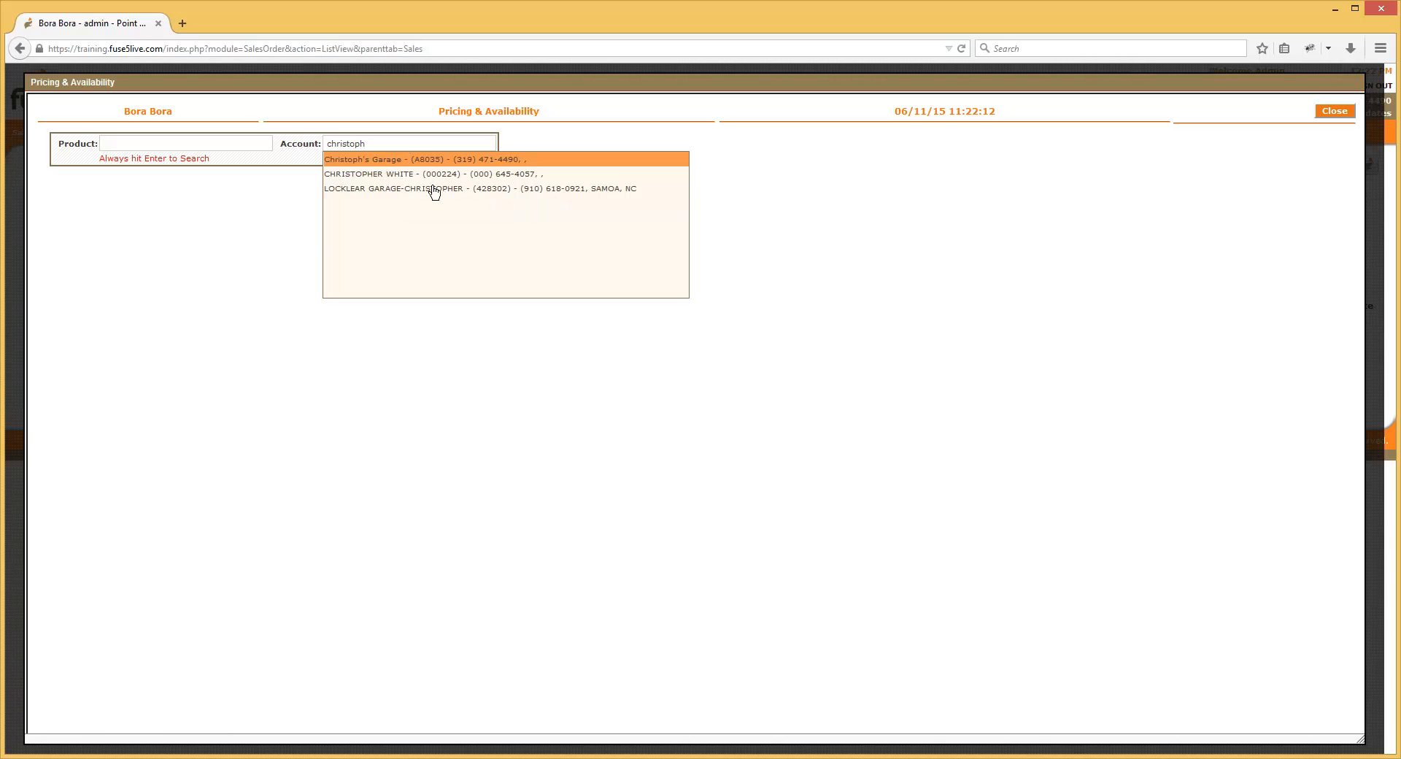
pyautogui.click(400, 161)
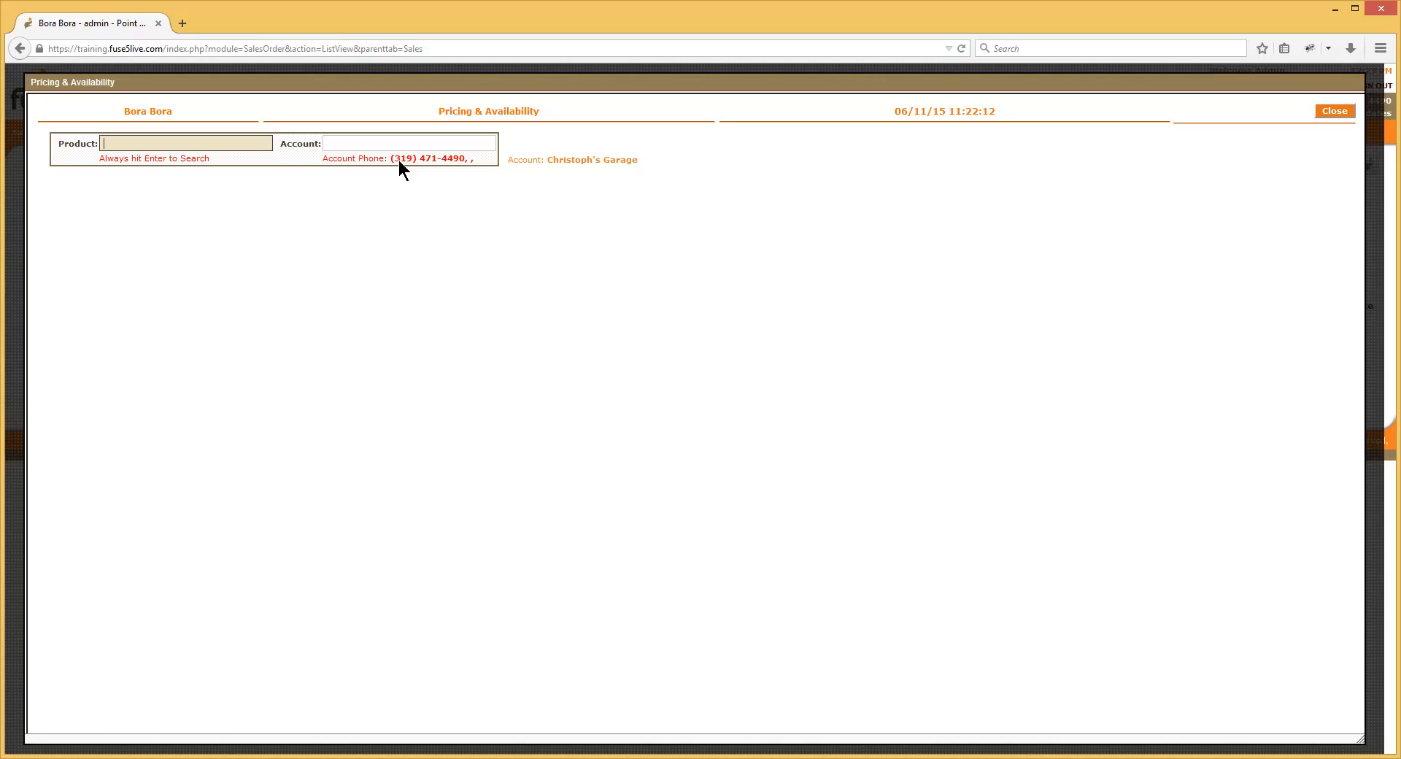
# Look up product 51515 and choose the WIX Oil Filters For Domestic Cars match to show its pricing and availability
pyautogui.write('51515')
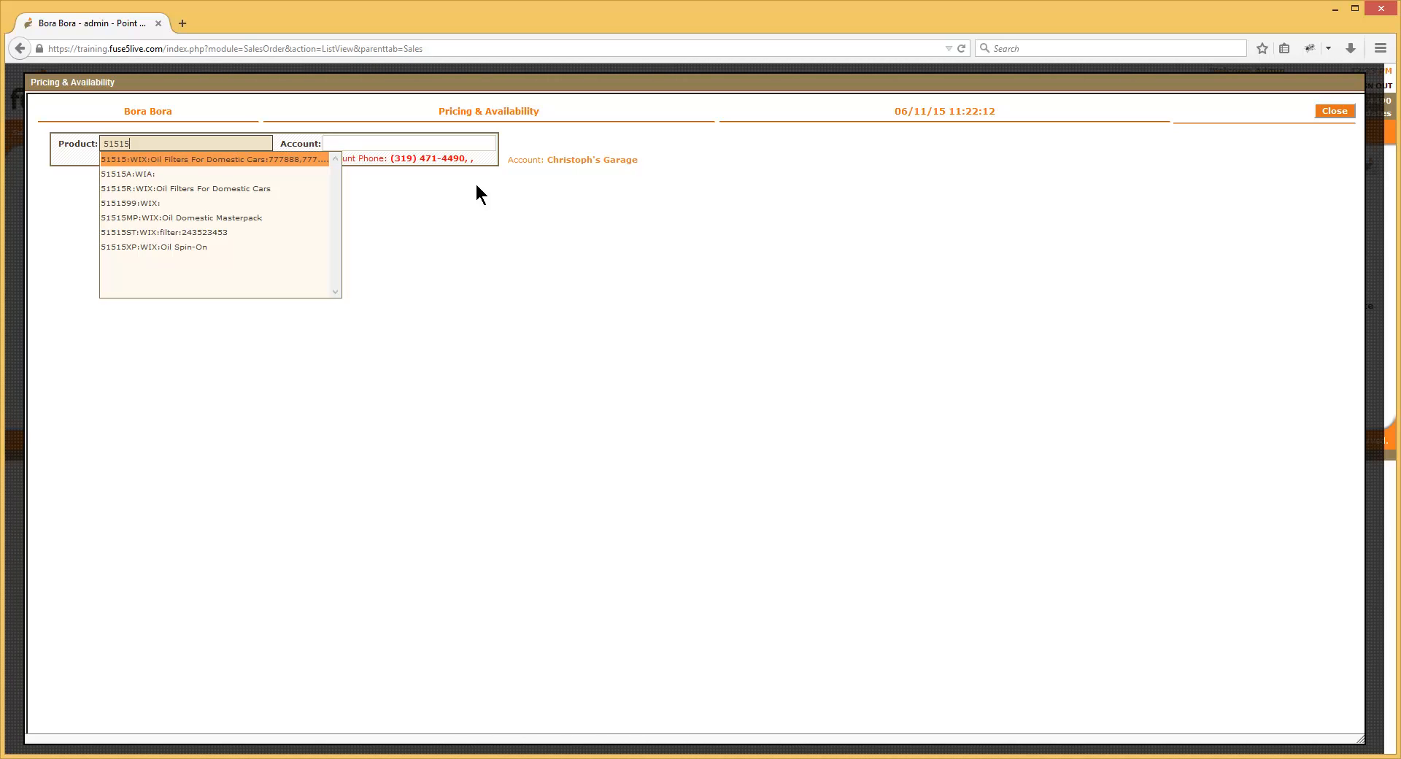
pyautogui.press('Down')
pyautogui.press('Down')
pyautogui.press('Down')
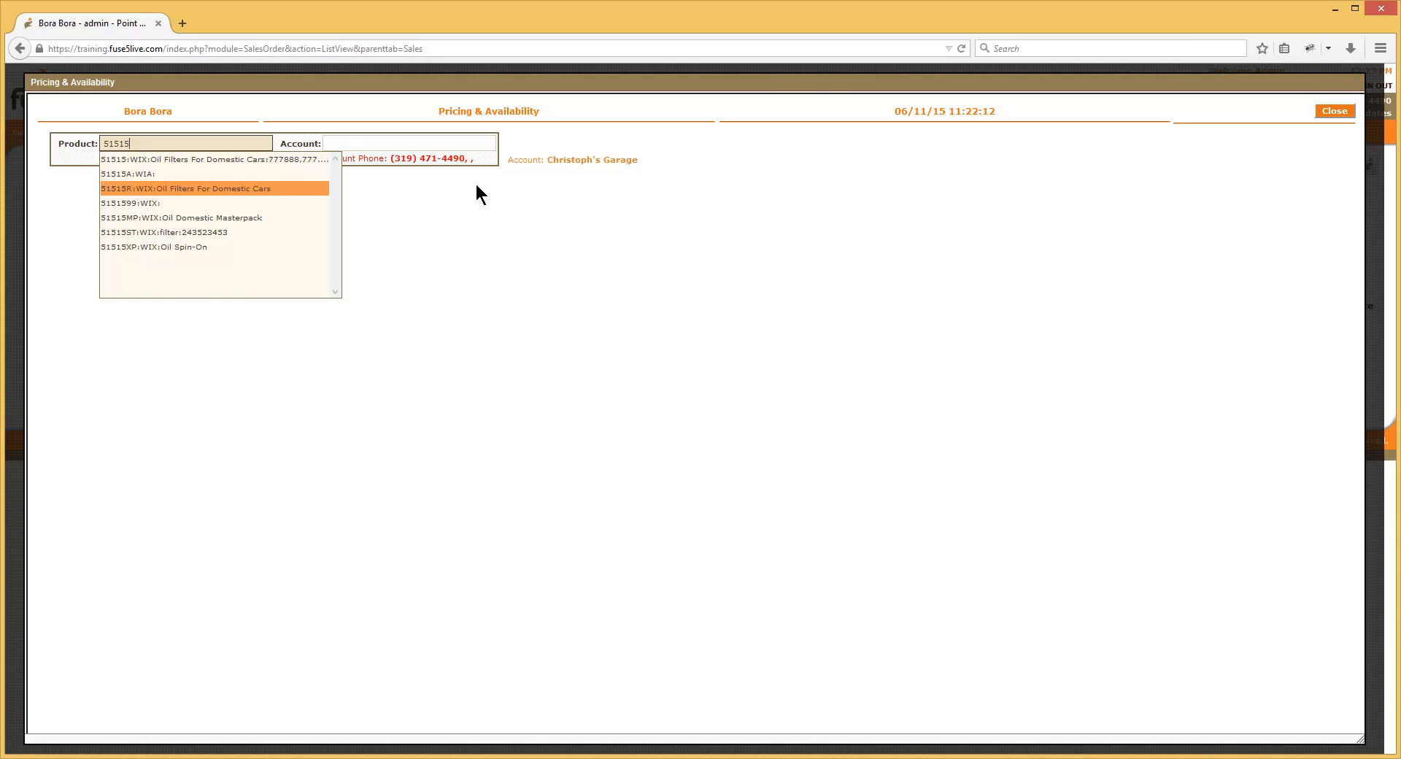
pyautogui.press('Up')
pyautogui.press('Up')
pyautogui.press('Up')
pyautogui.press('Up')
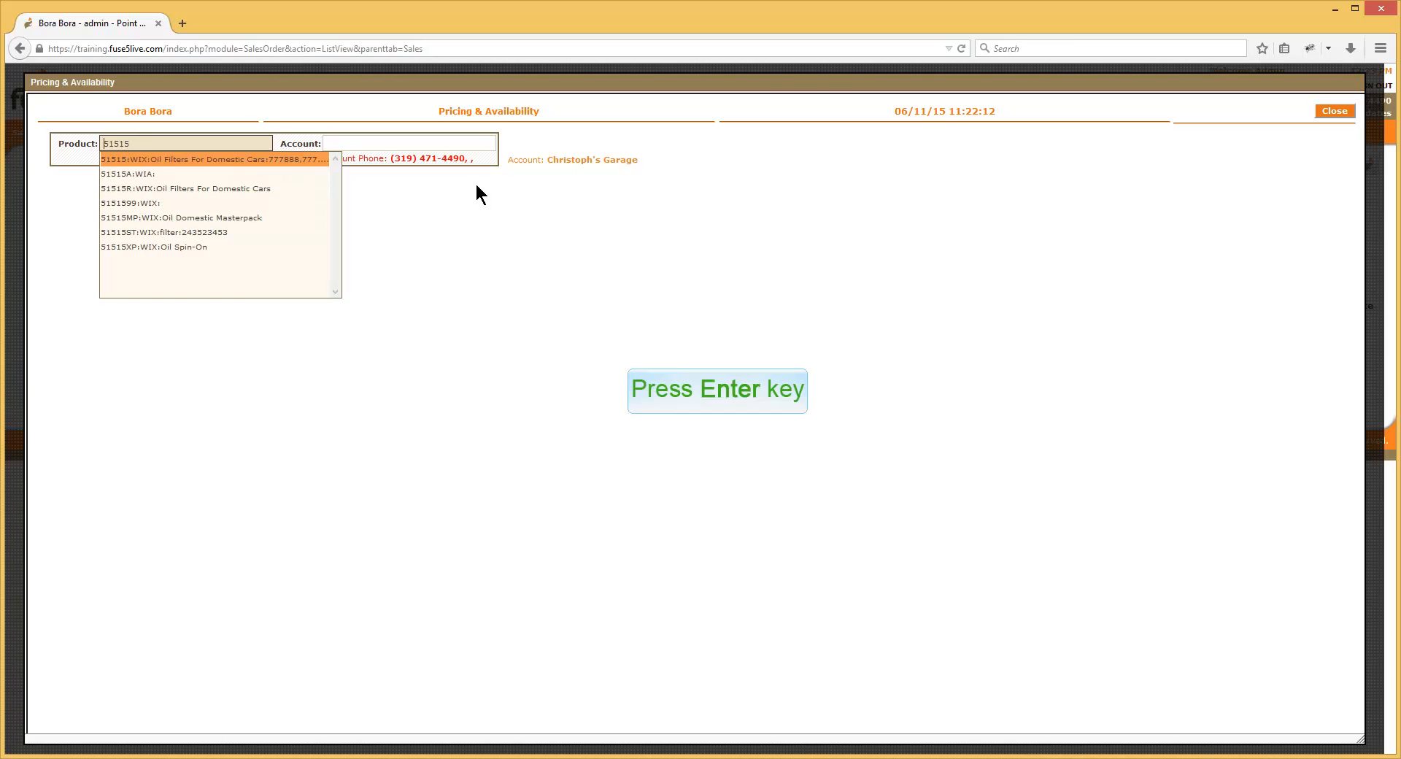
pyautogui.press('Return')
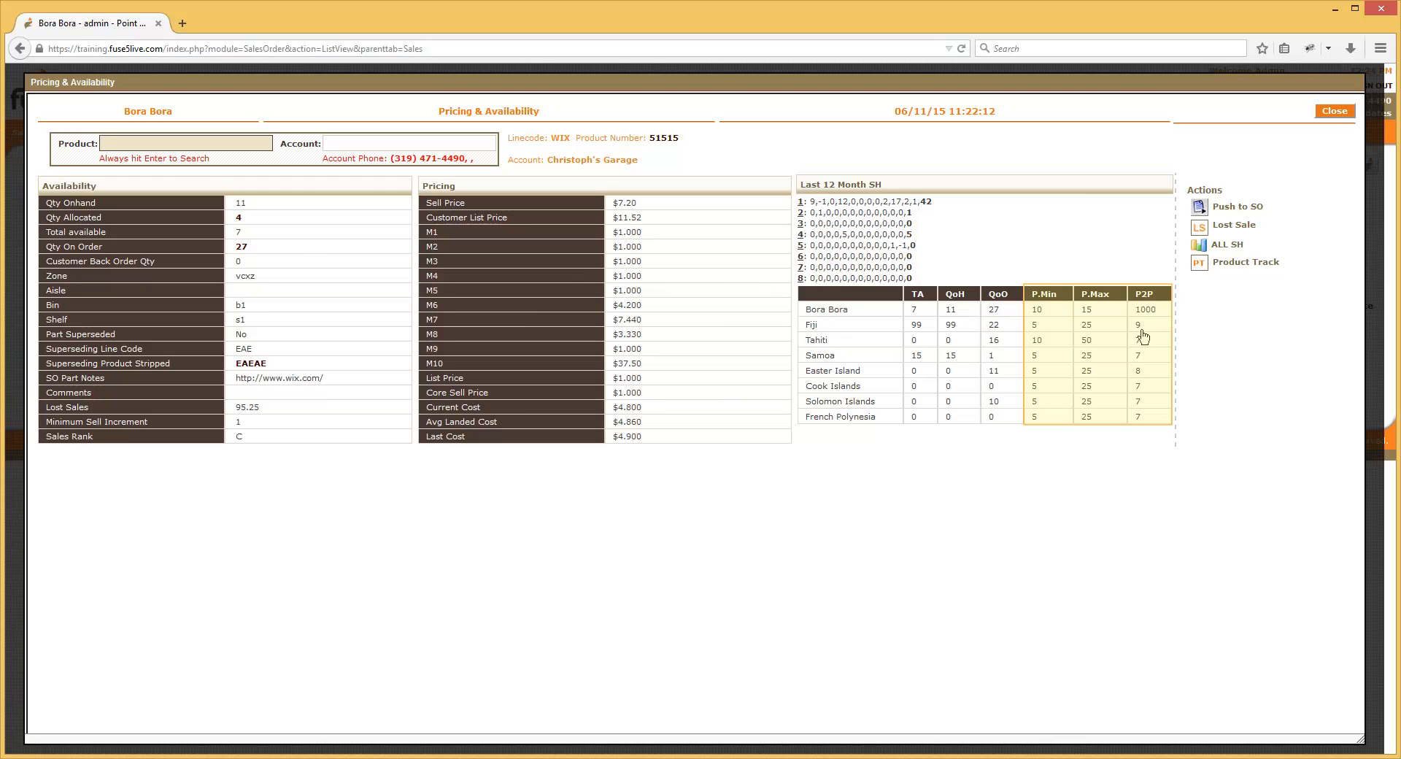
# Push the WIX 51515 product to a new sales order, and close the Pricing & Availability lookup in the original browser page
pyautogui.click(1240, 208)
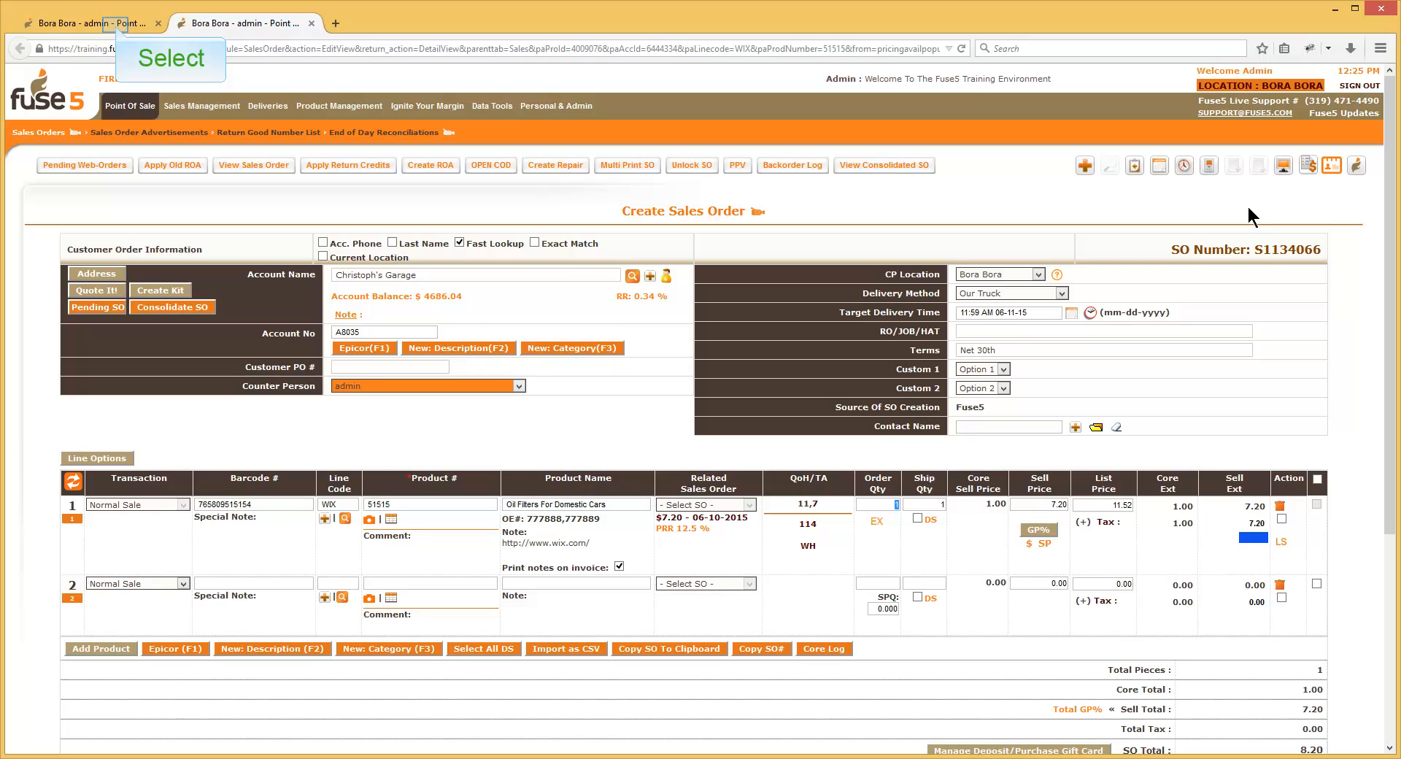
pyautogui.click(116, 24)
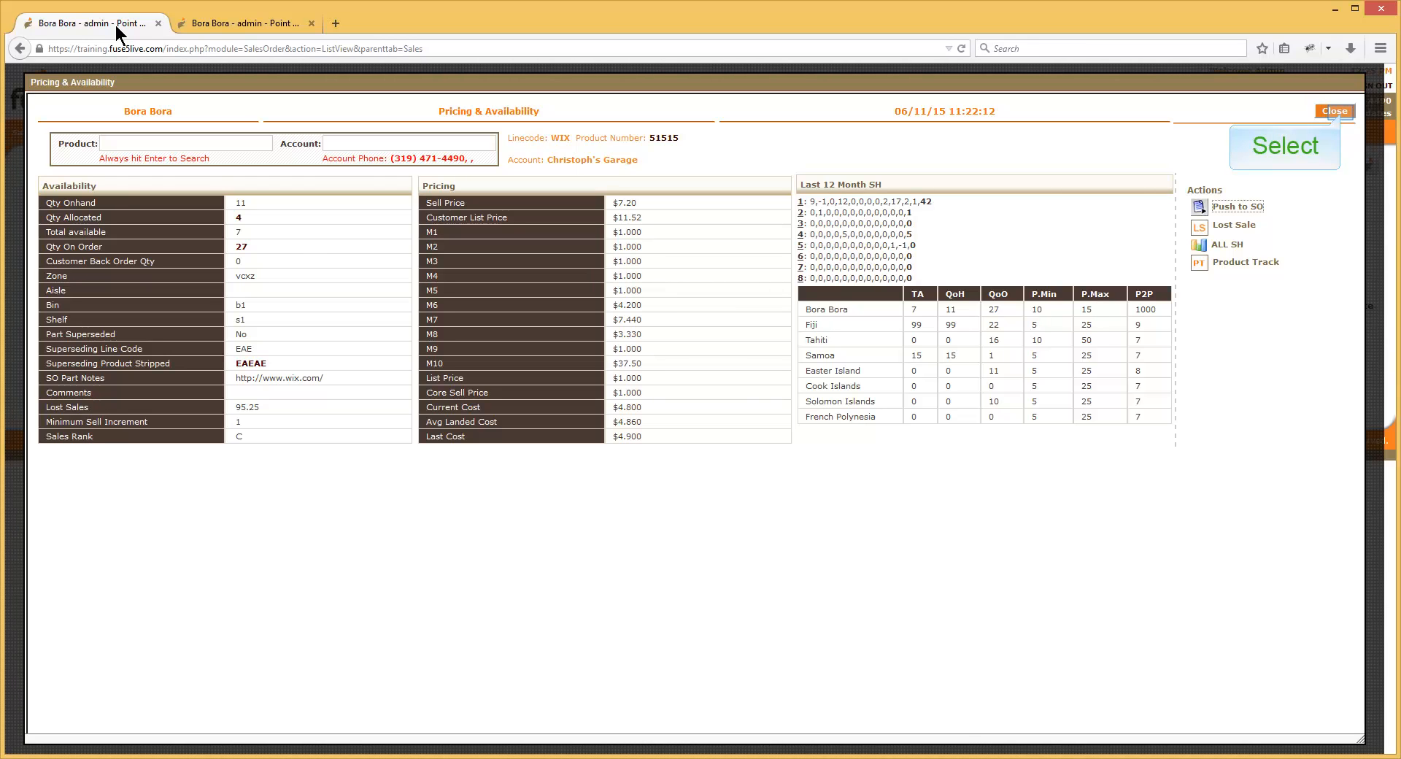
pyautogui.click(1341, 112)
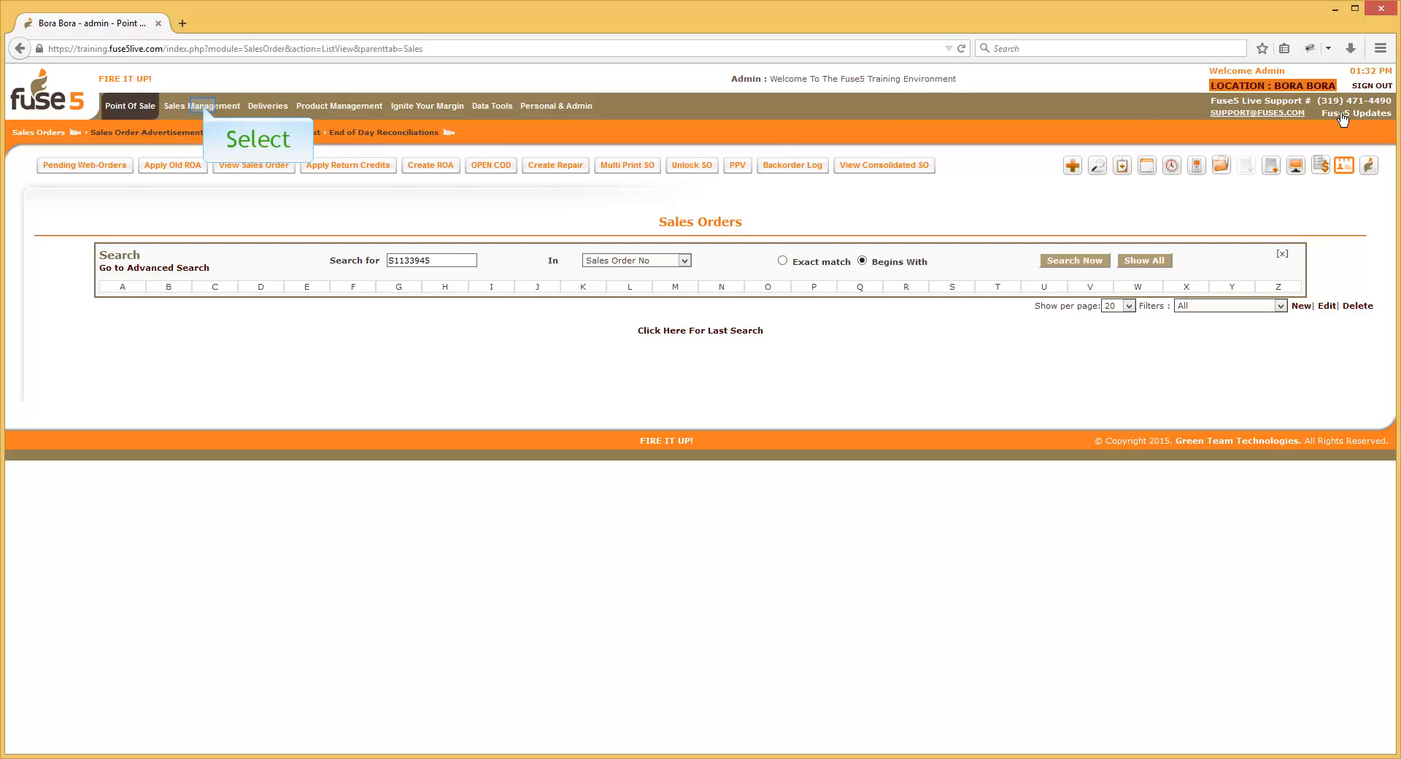
# View the Accounts list in Sales Management and open the Pending Deliveries page of the Deliveries module
pyautogui.click(204, 107)
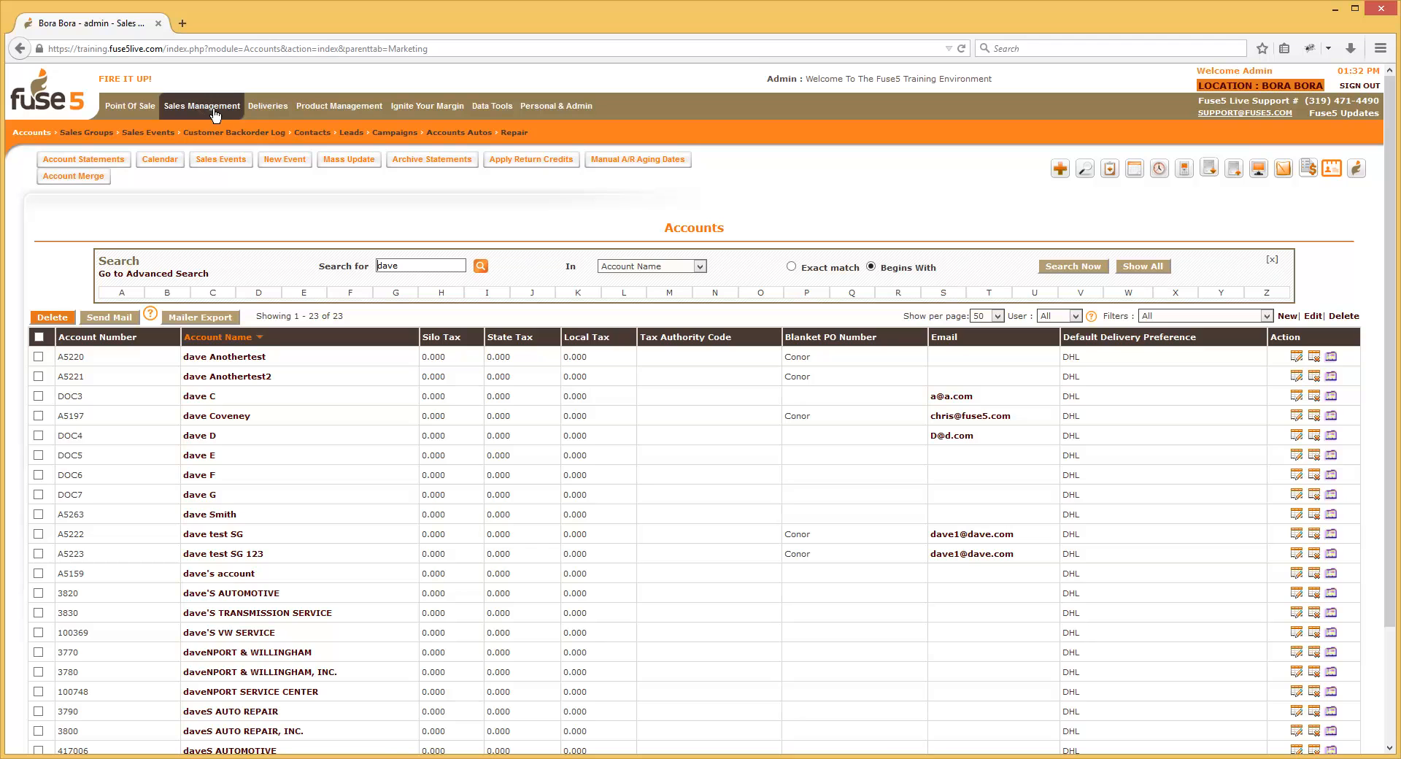
pyautogui.click(214, 115)
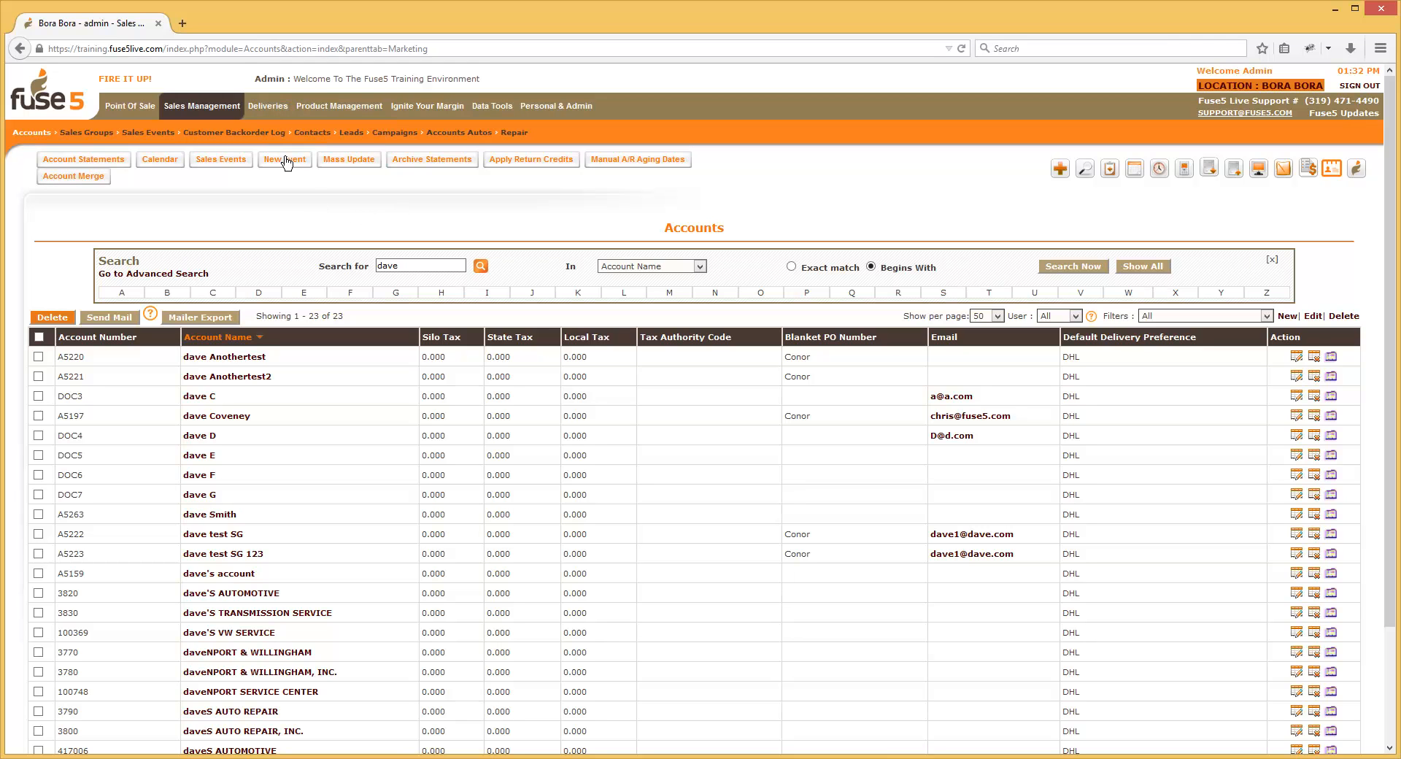
pyautogui.click(278, 115)
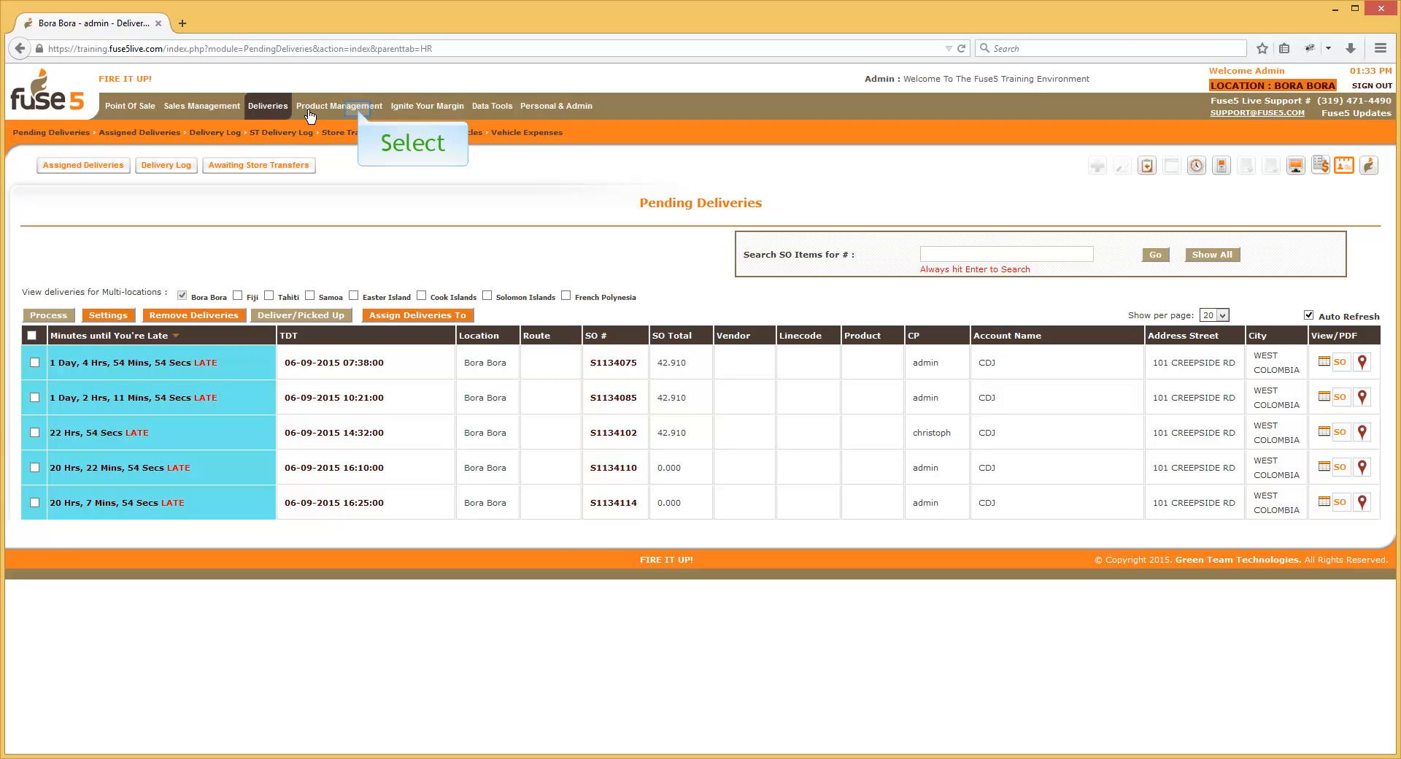
# Open the Products page of the Product Management module and look over its submodules, including Purchase Orders and Store Transfers
pyautogui.click(359, 115)
pyautogui.click(360, 106)
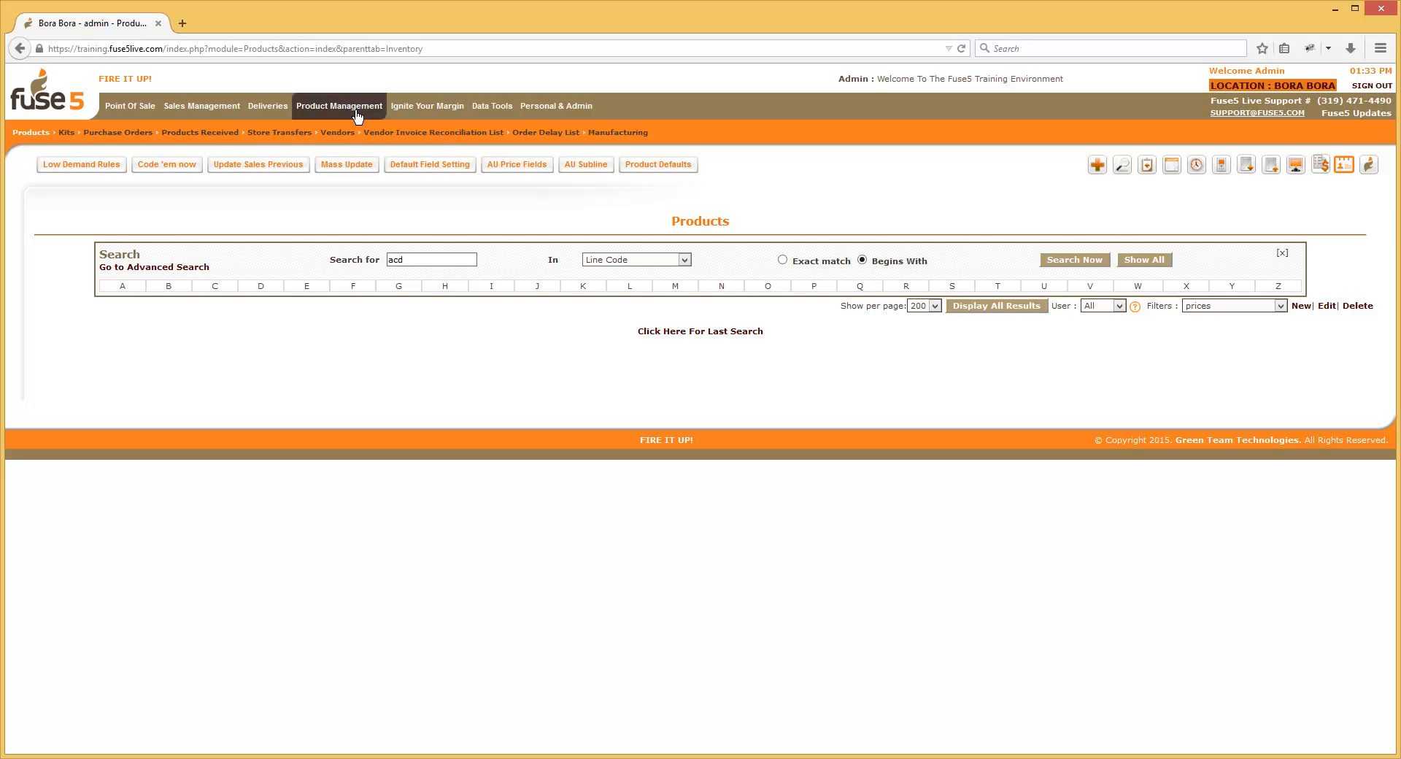
pyautogui.moveTo(357, 129)
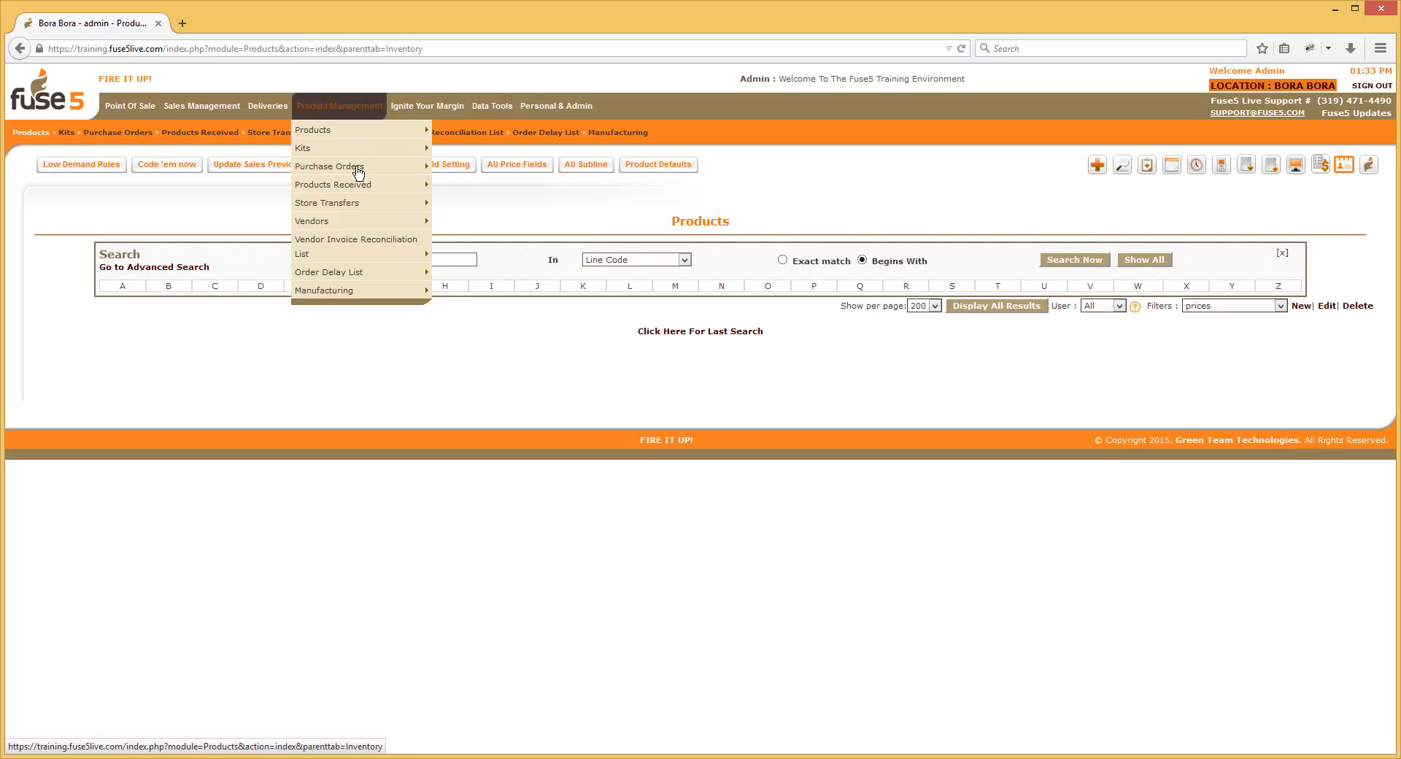
pyautogui.moveTo(358, 174)
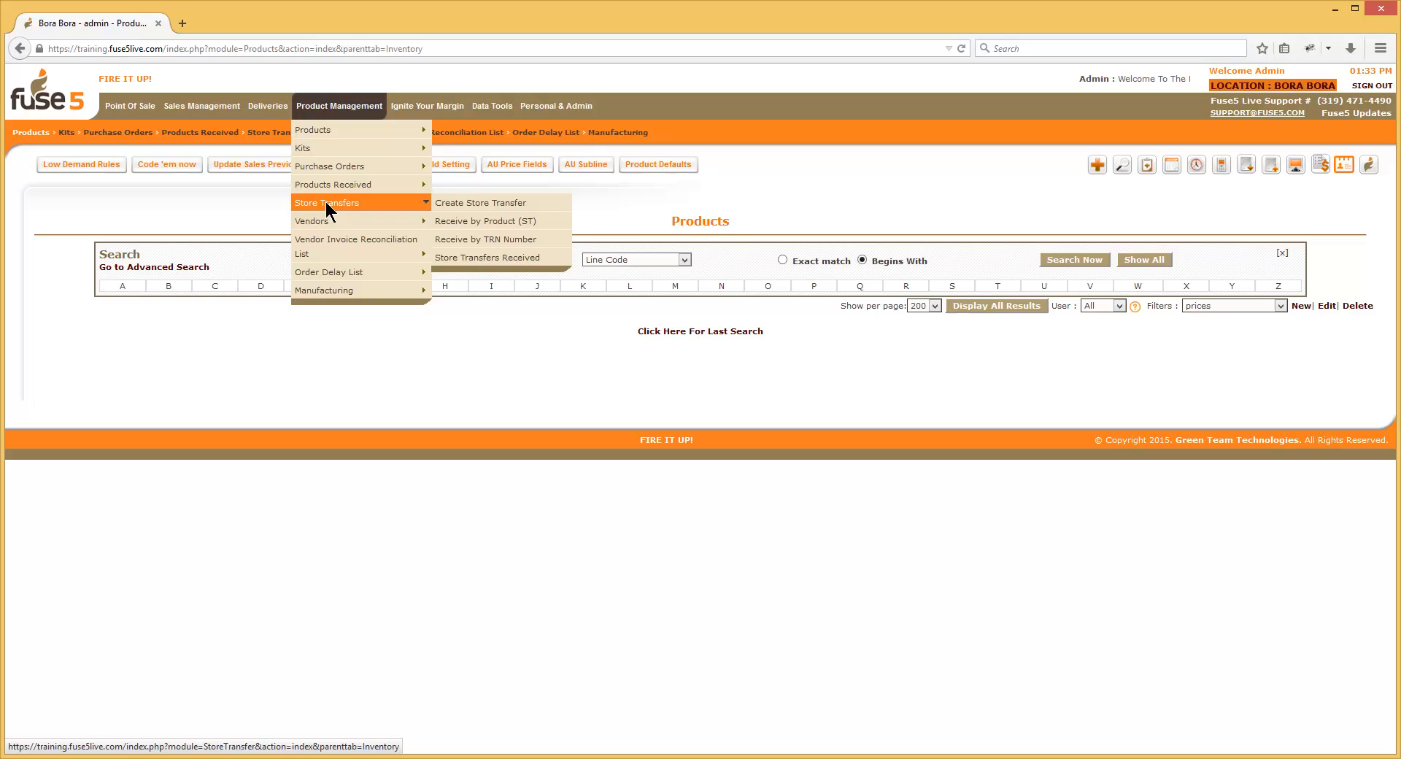
pyautogui.click(307, 210)
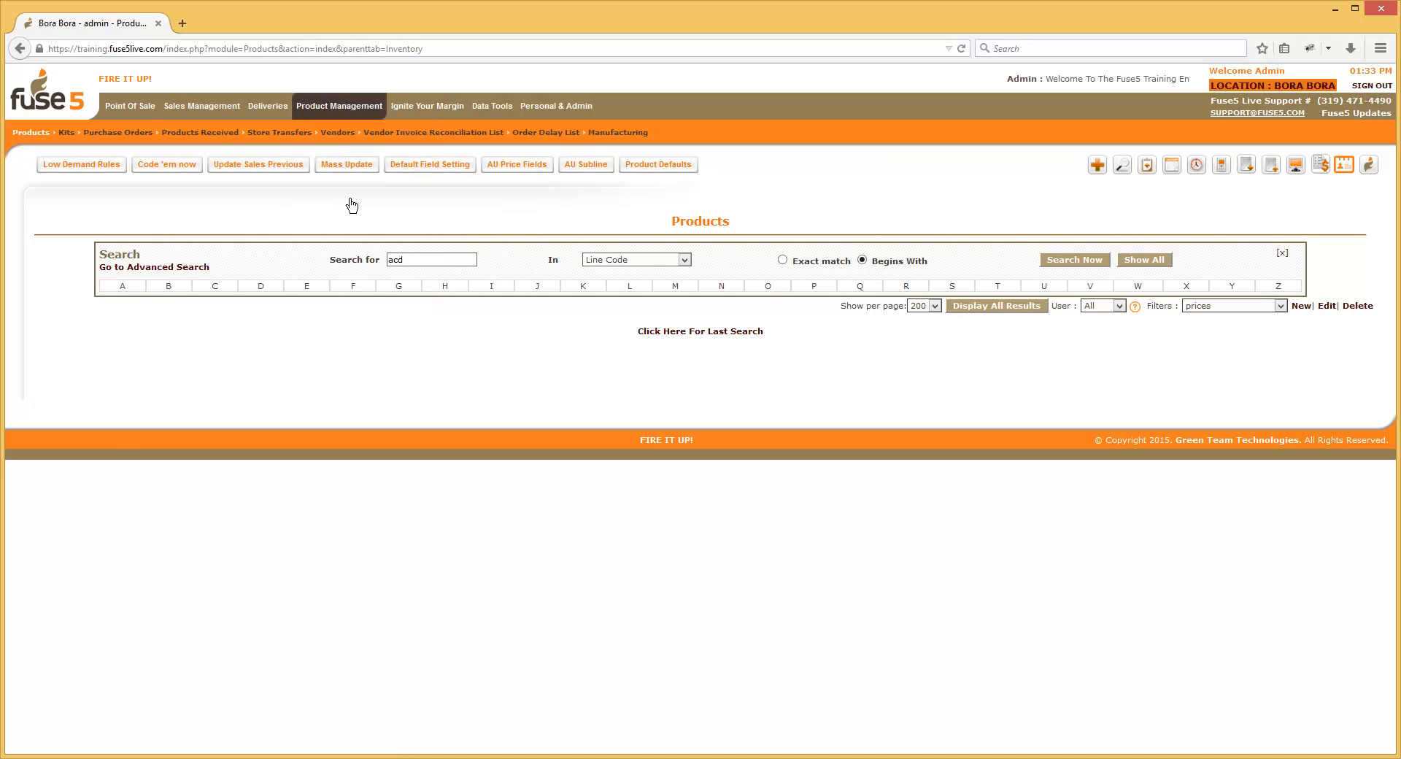
# View the Ignite Your Margin submodules and open the All Reports list in Data Tools
pyautogui.moveTo(443, 115)
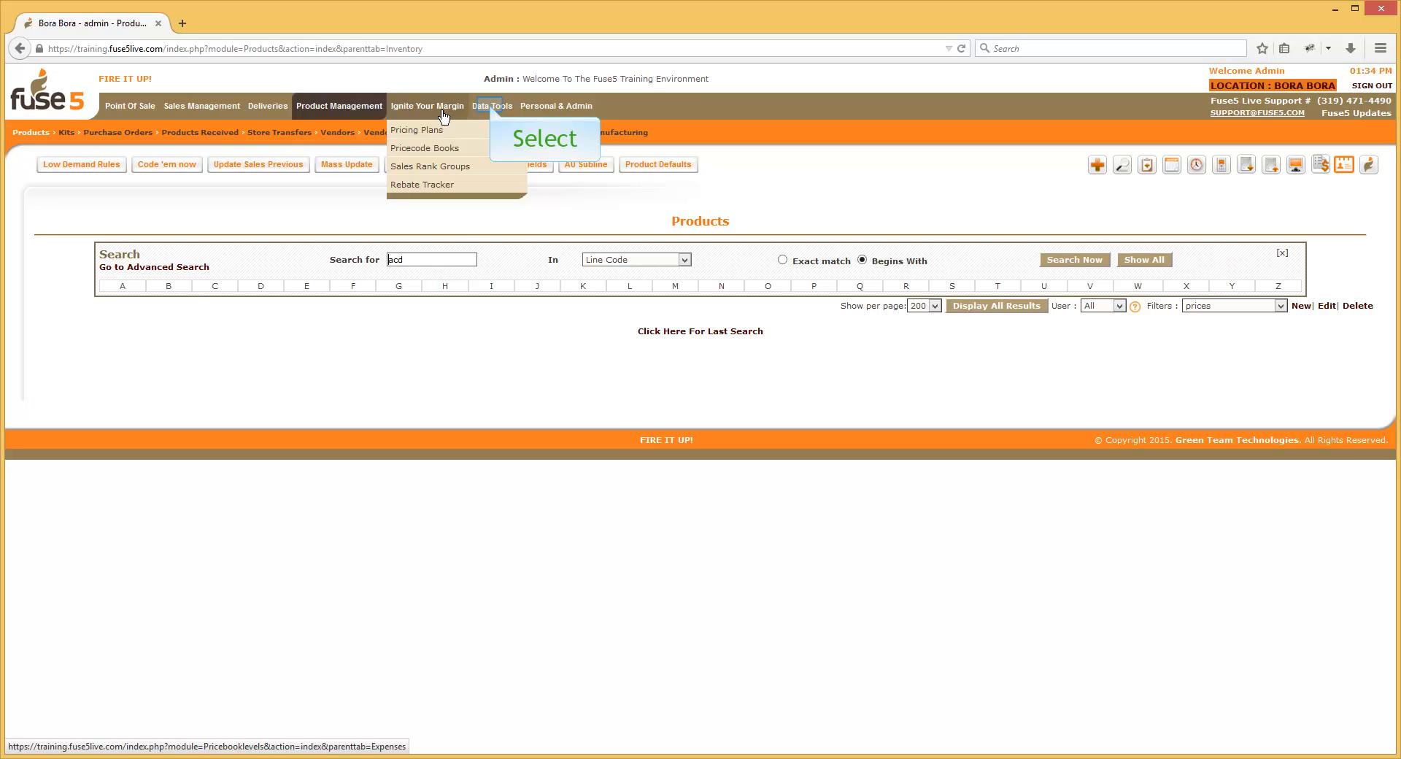
pyautogui.click(491, 108)
pyautogui.click(491, 108)
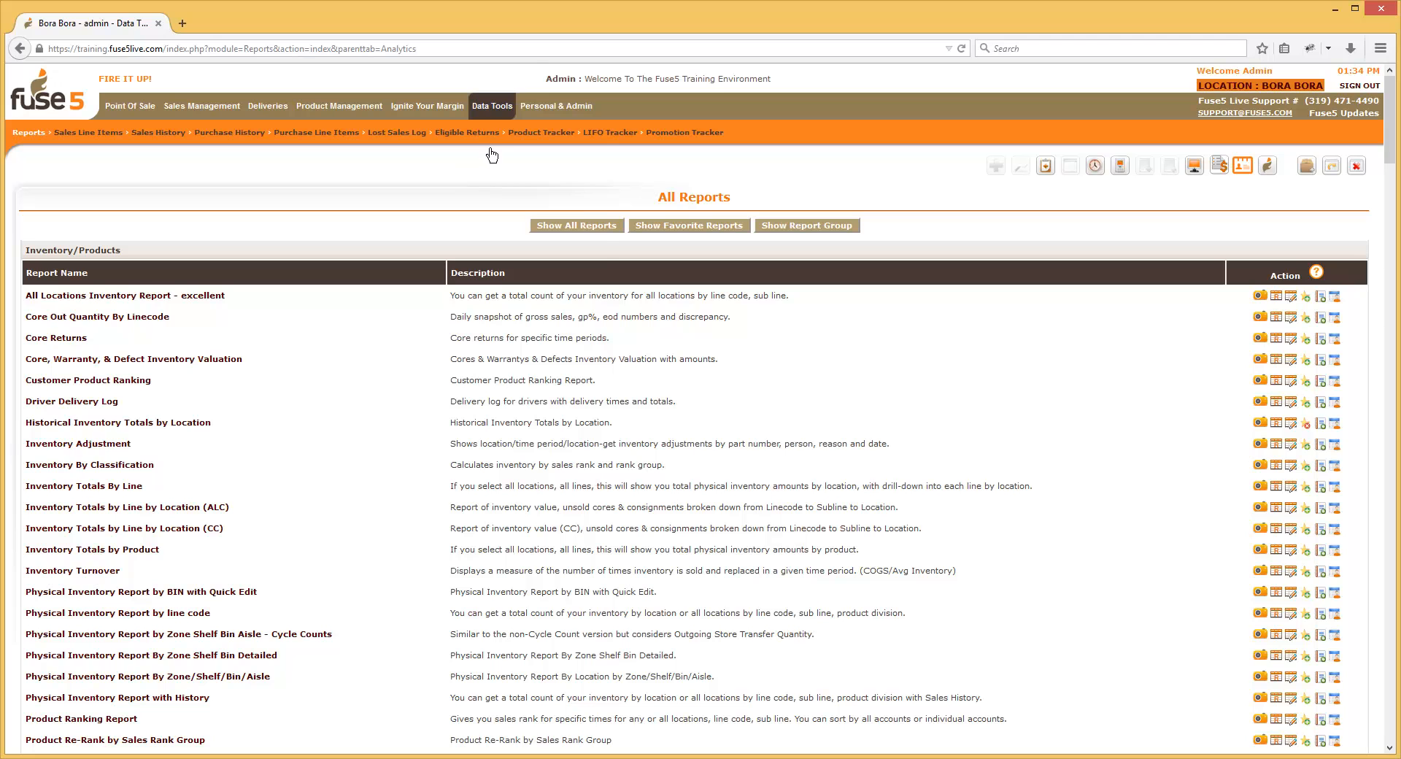
# In the Product Tracker, remove the Change type condition and search the history for linecode TRN, product number 1001
pyautogui.moveTo(500, 112)
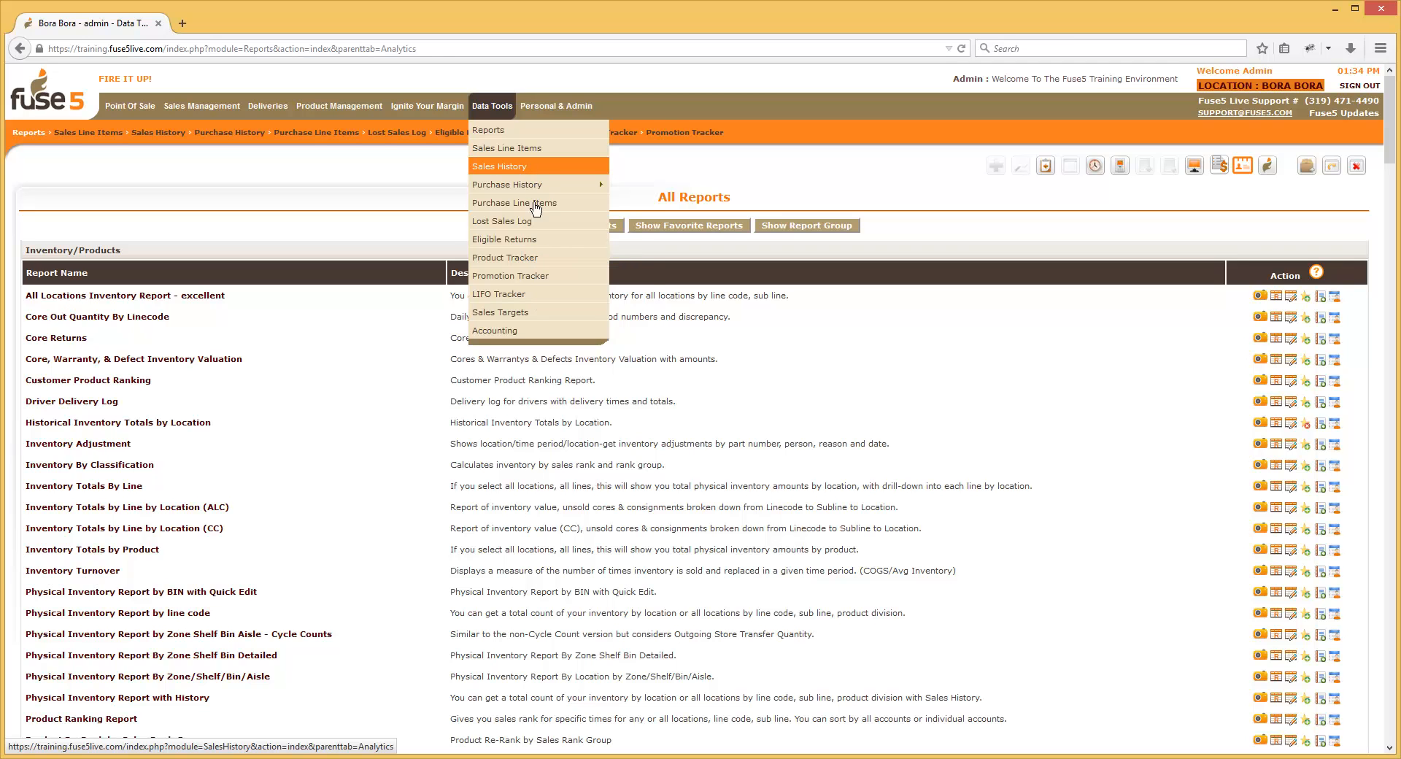
pyautogui.click(536, 259)
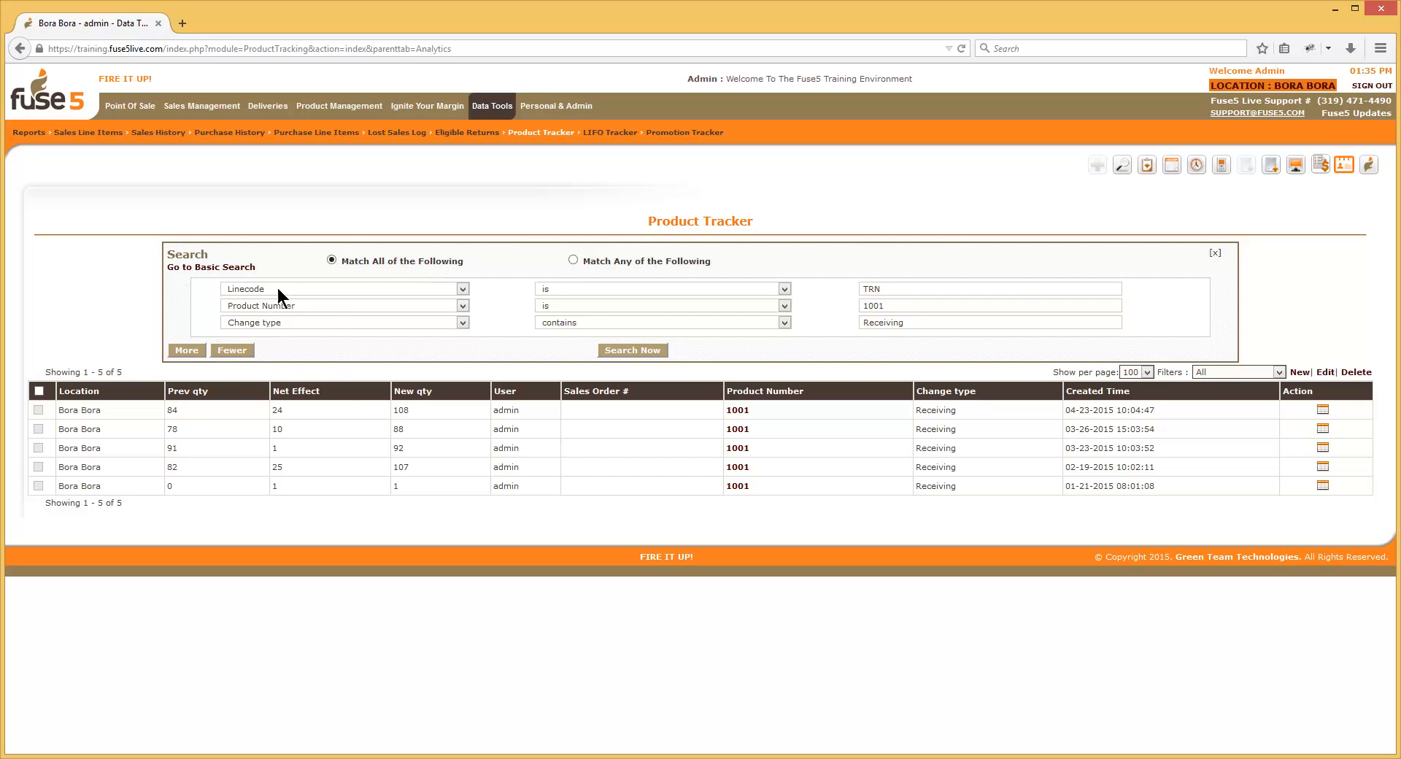
pyautogui.click(229, 348)
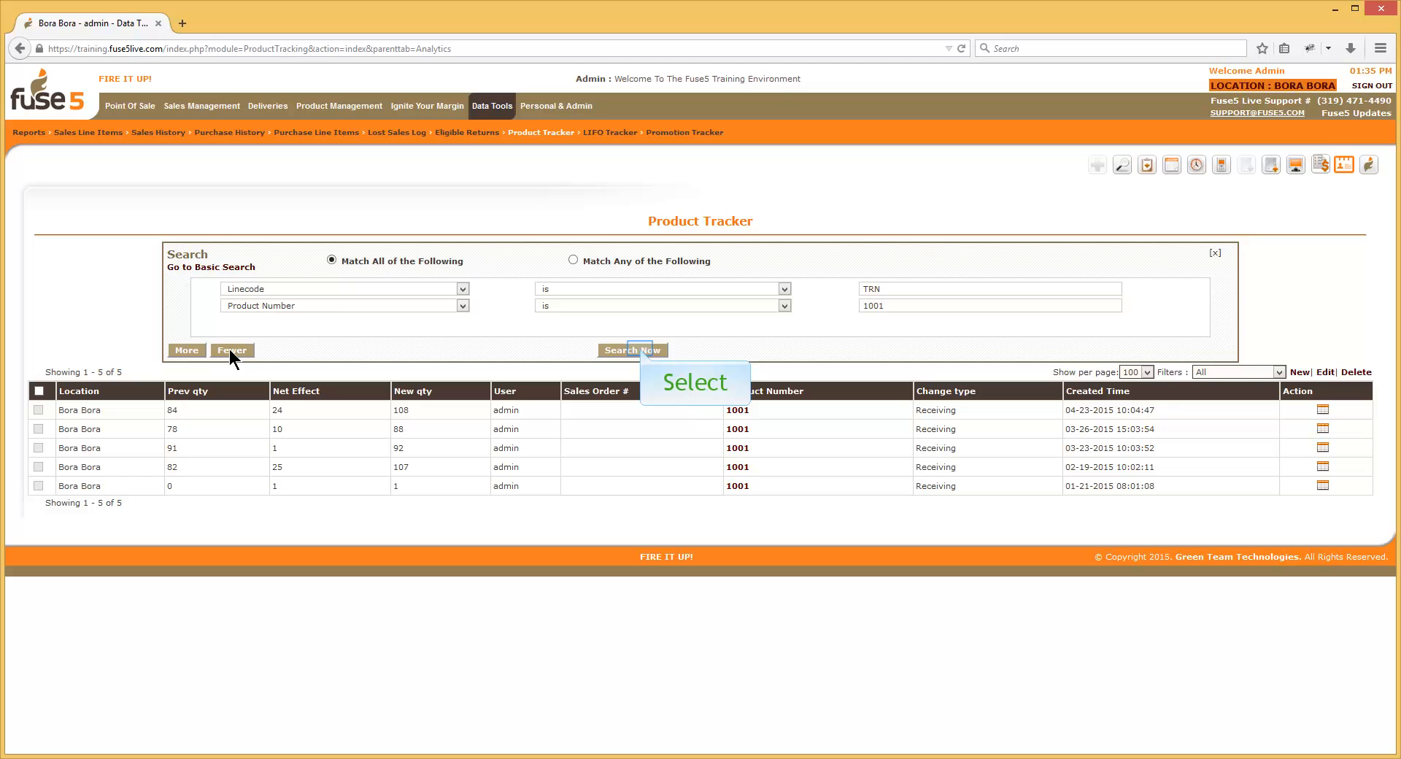
pyautogui.click(640, 349)
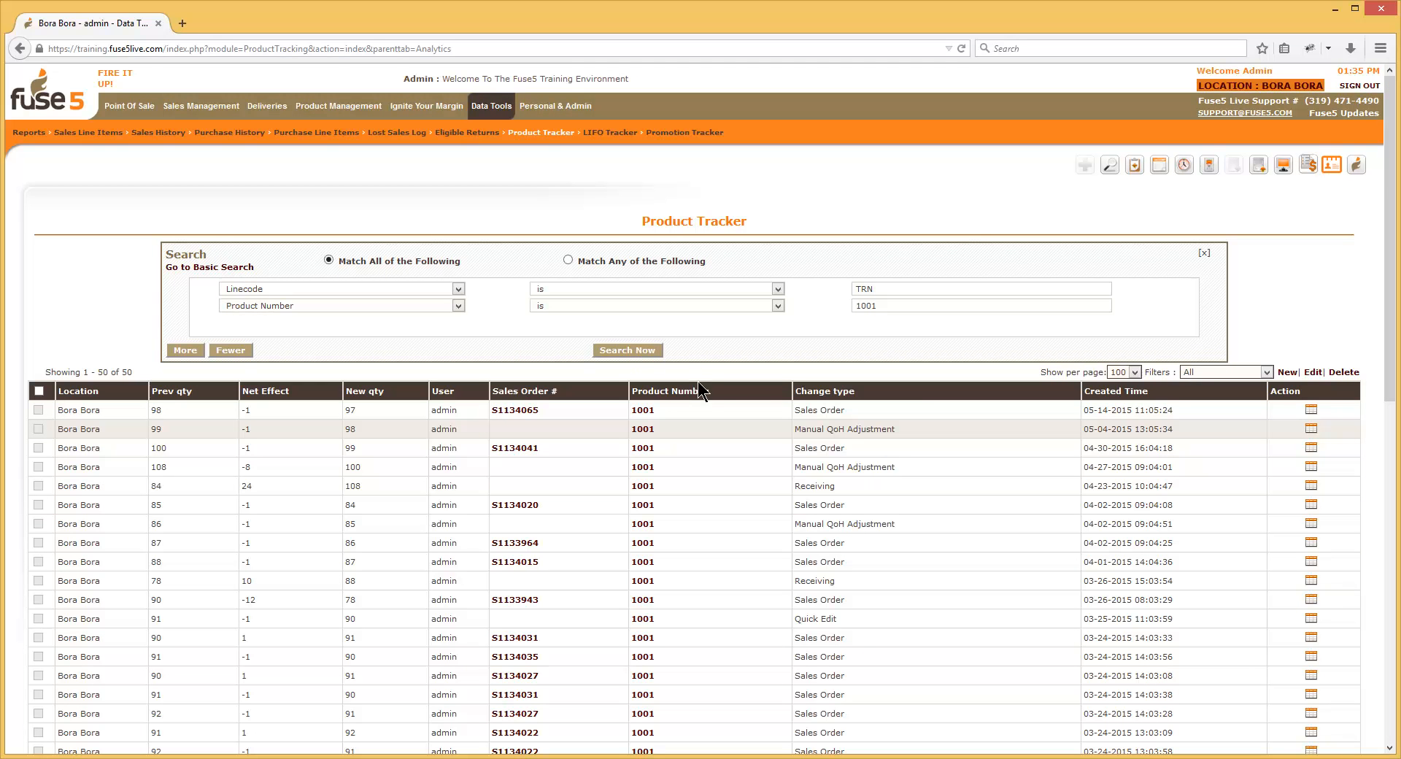
pyautogui.scroll(-2, 705, 423)
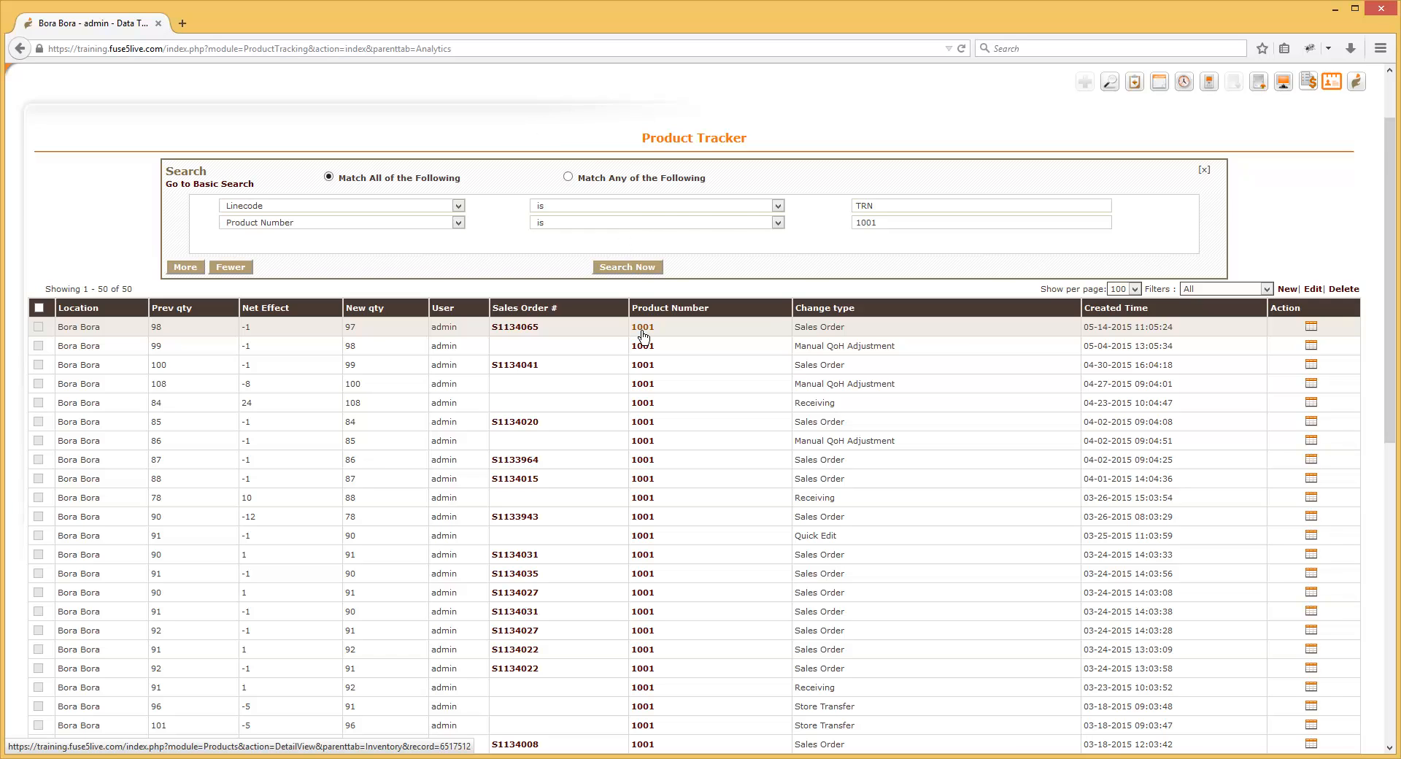
pyautogui.scroll(2, 642, 334)
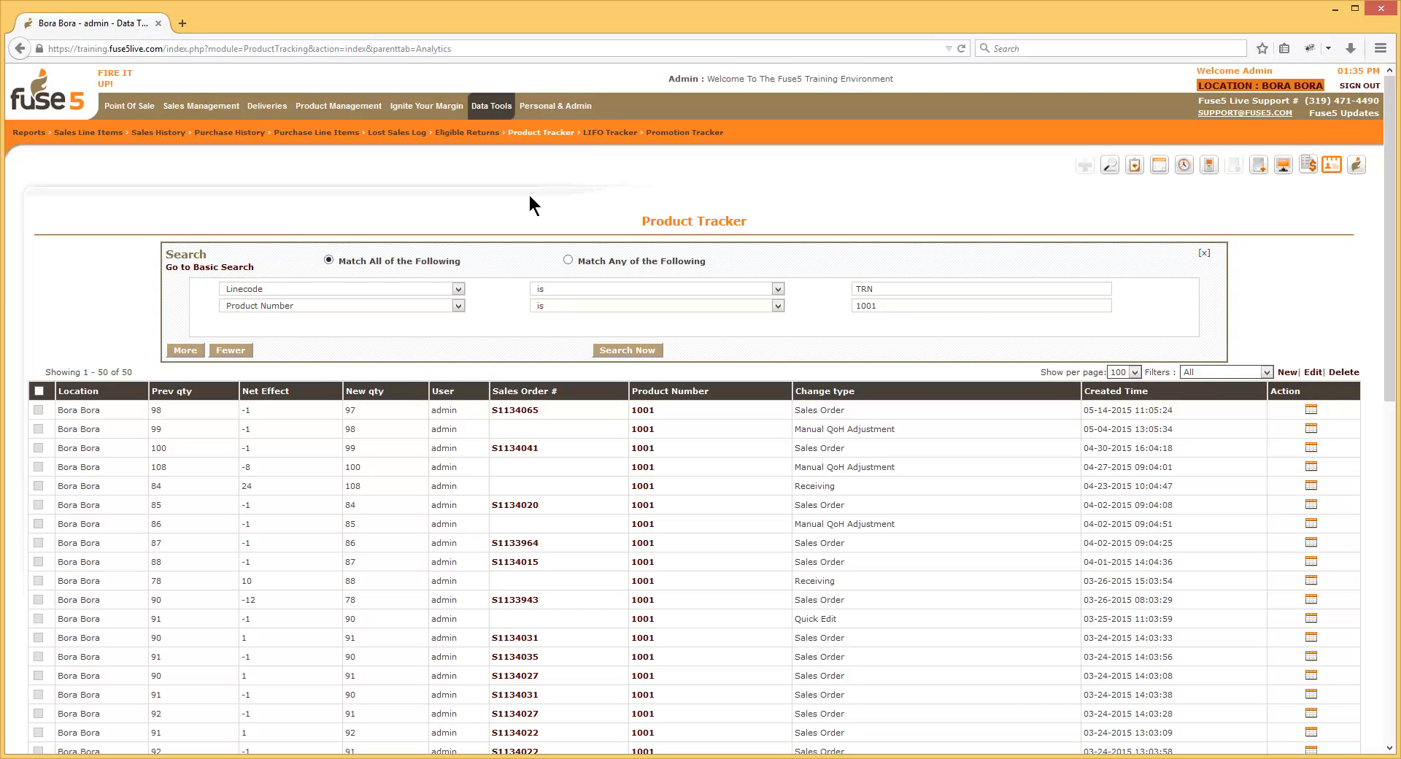